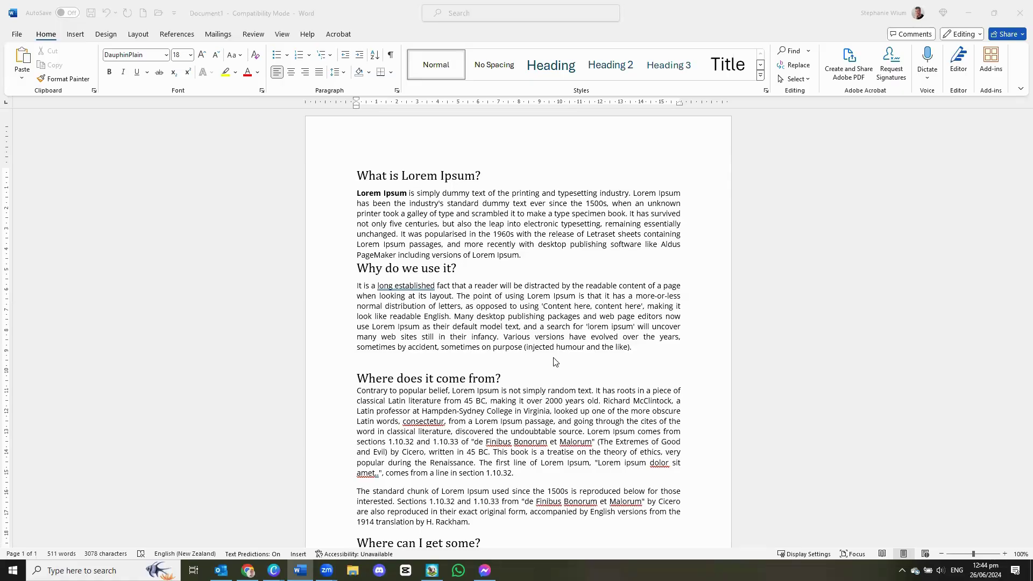
- Select all the Lorem Ipsum text in the Word document
scroll(560, 385, "down", 3)
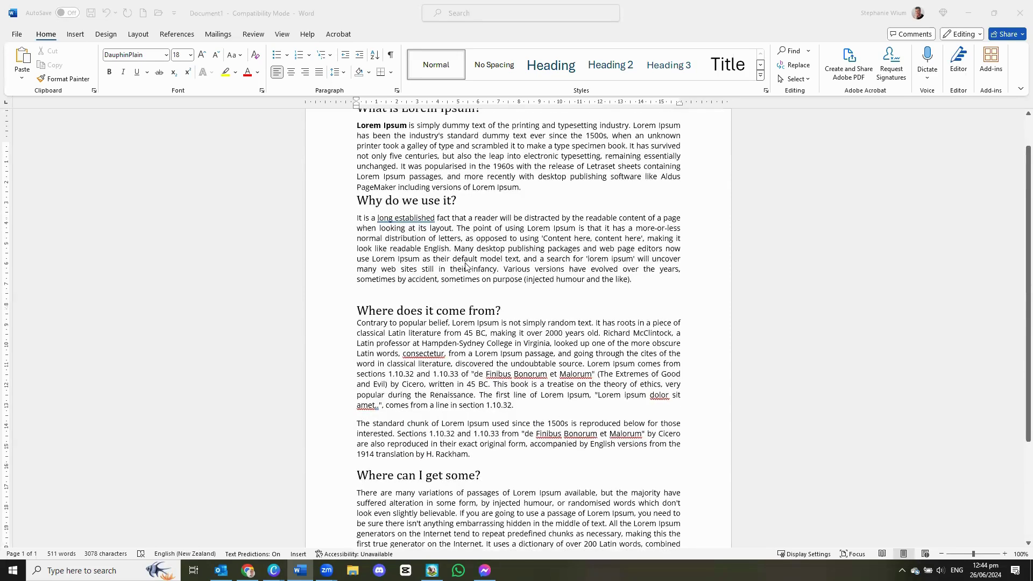
scroll(466, 267, "up", 3)
scroll(551, 319, "down", 5)
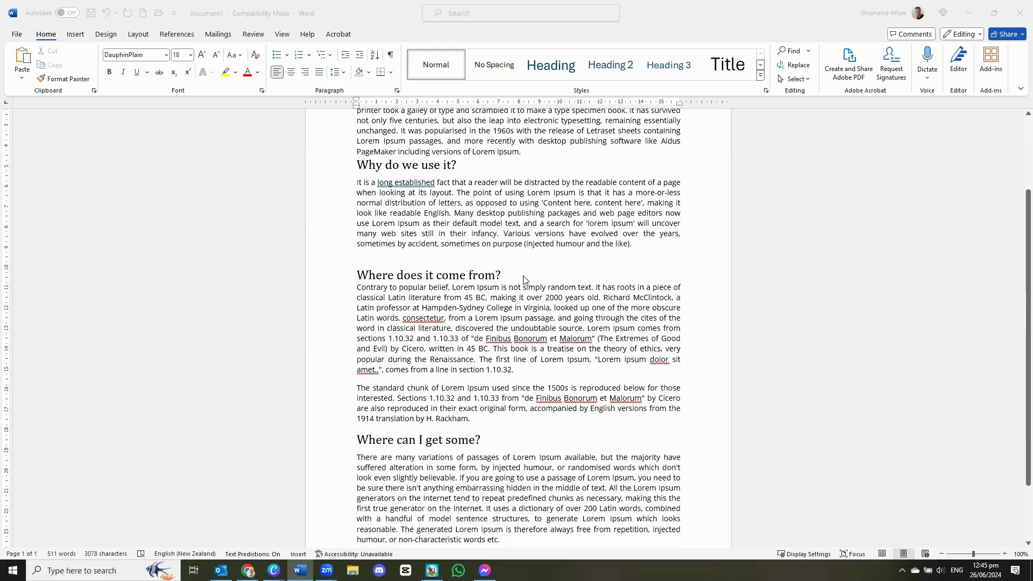
scroll(523, 275, "up", 2)
key("alt+Tab")
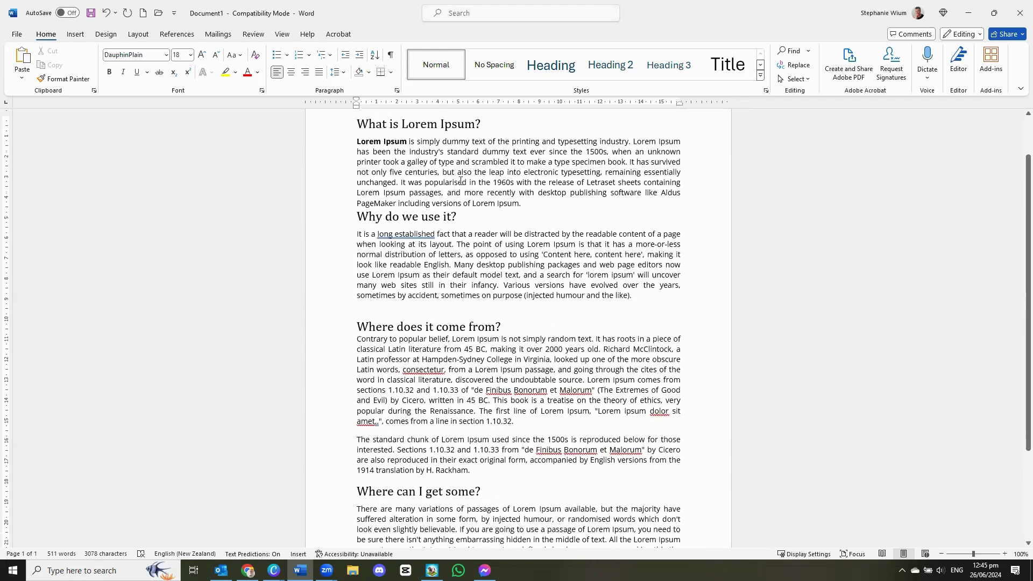
left_click(471, 184)
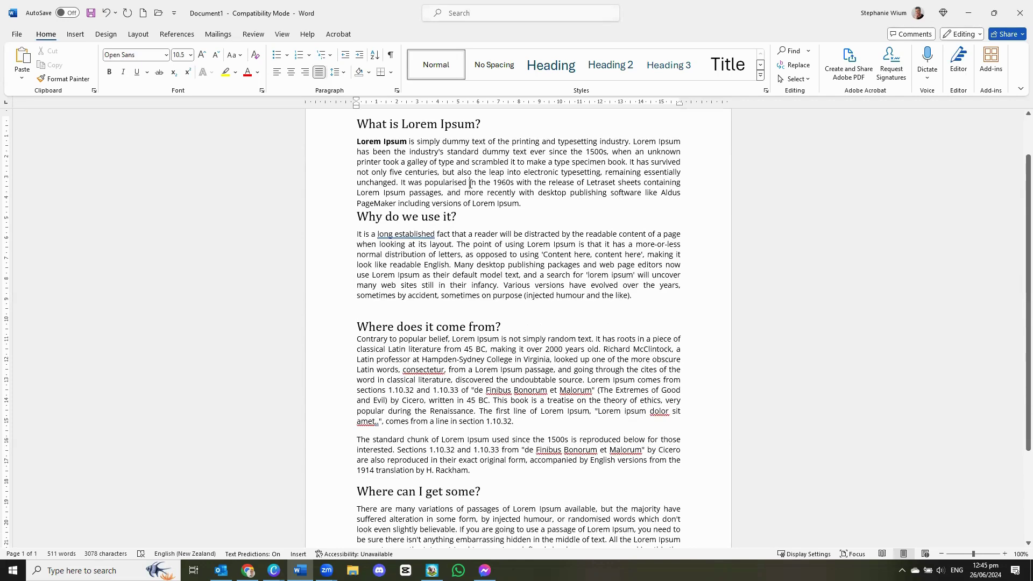
key("ctrl+a")
key("ctrl+c")
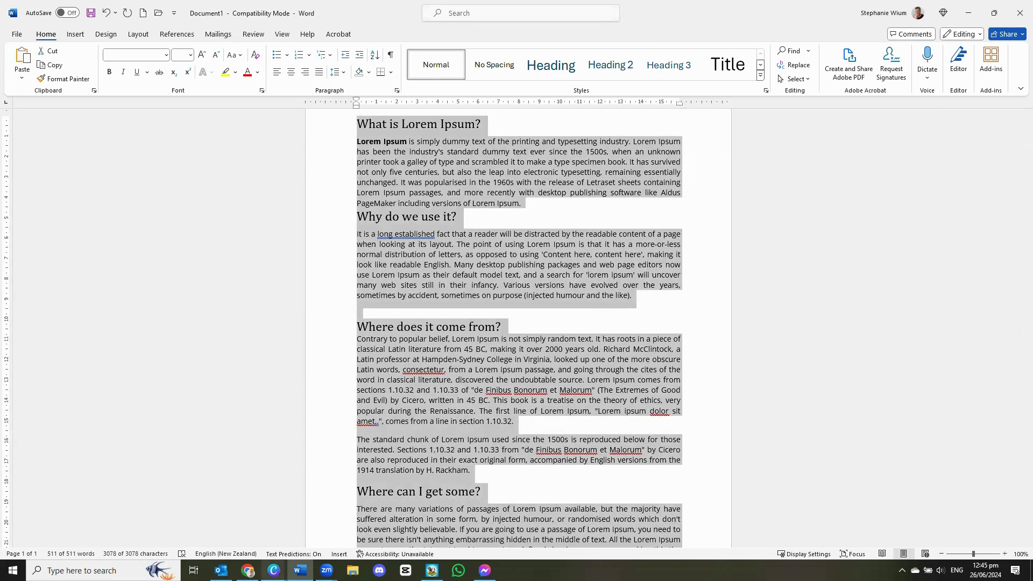
- Paste the copied Lorem Ipsum text onto the blank first page of the Canva design
mouse_move(274, 571)
left_click(348, 527)
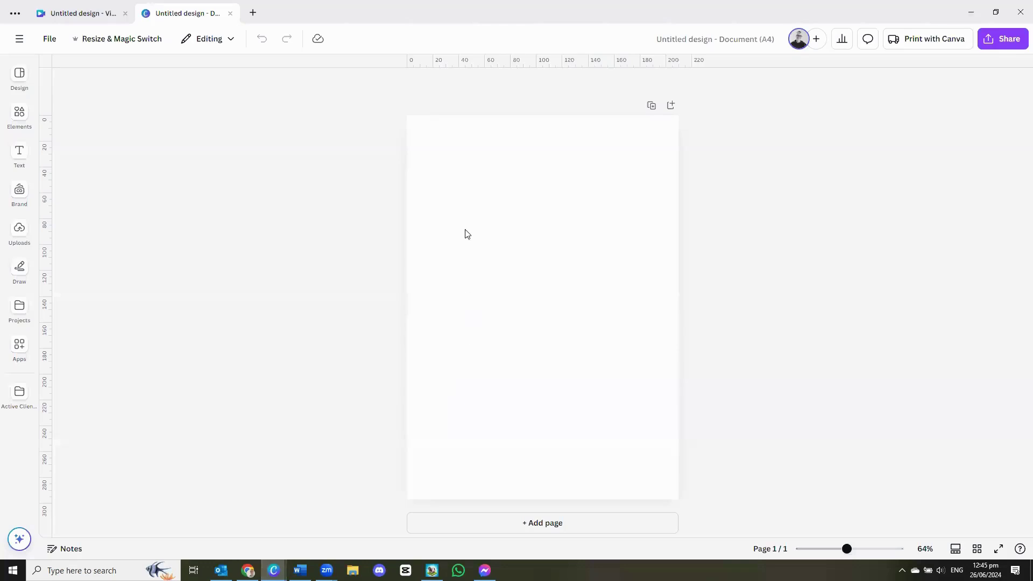
left_click(500, 209)
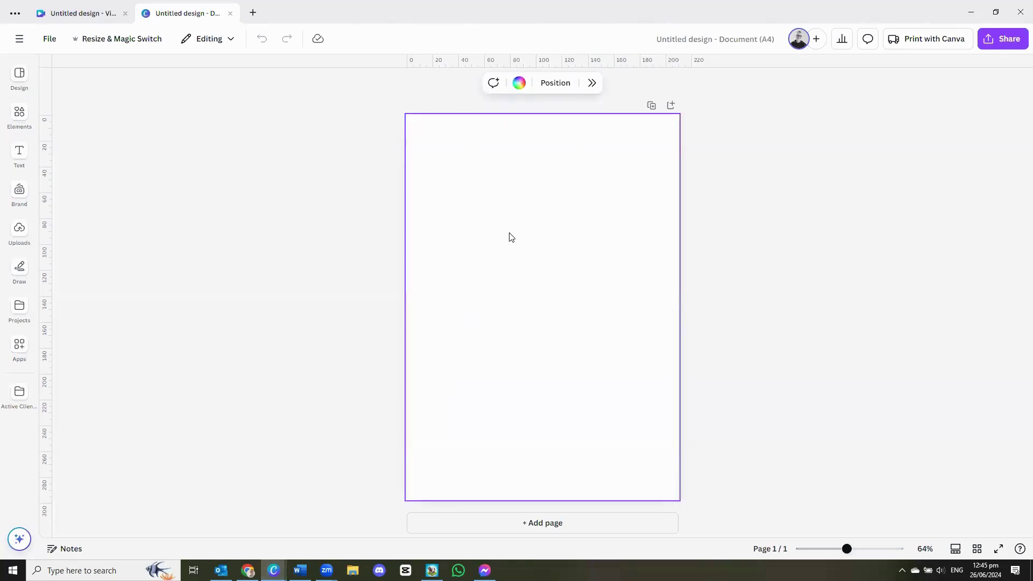
key("ctrl+v")
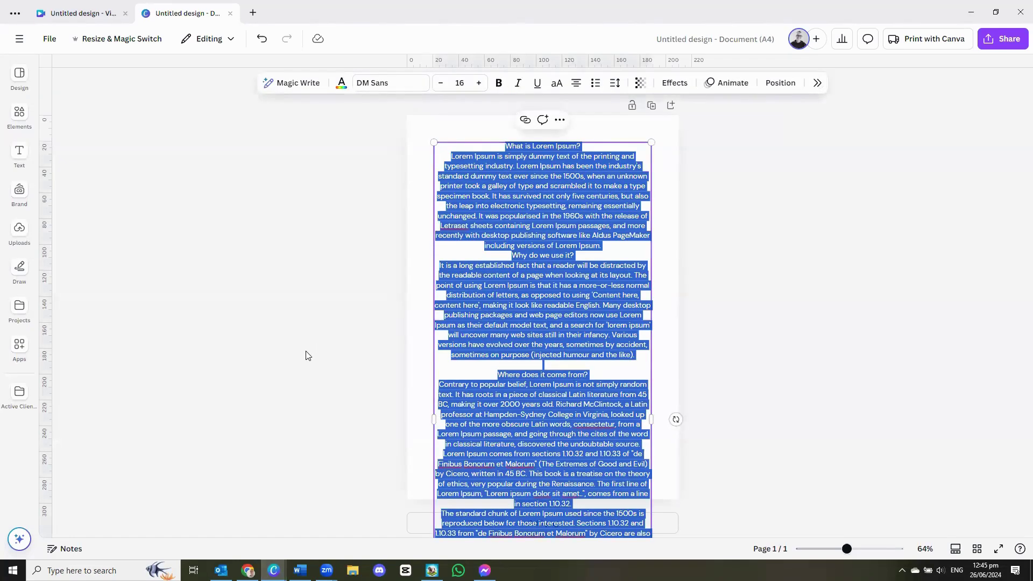
left_click(308, 355)
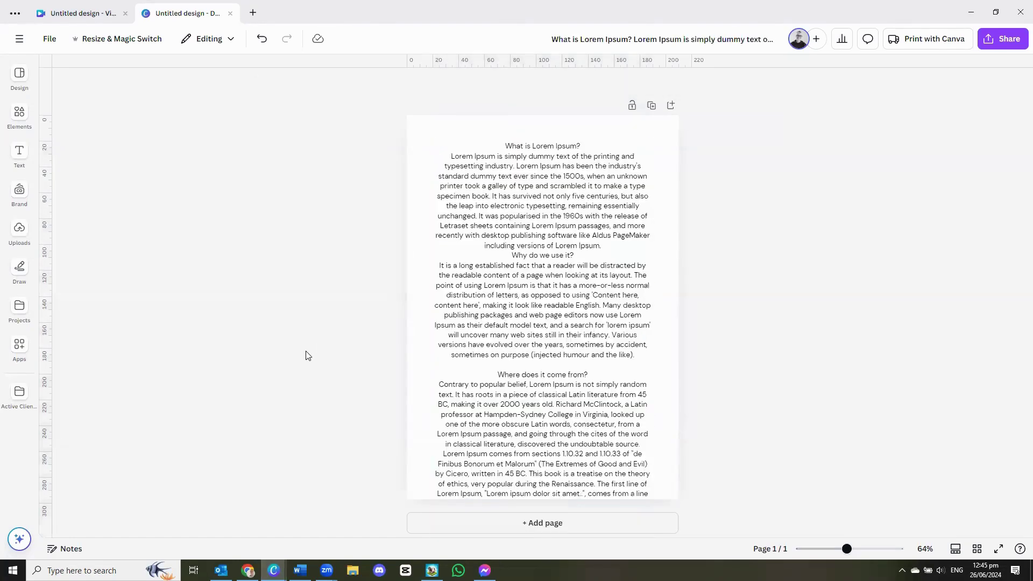
left_click(530, 363)
scroll(535, 356, "down", 3)
scroll(577, 365, "up", 3)
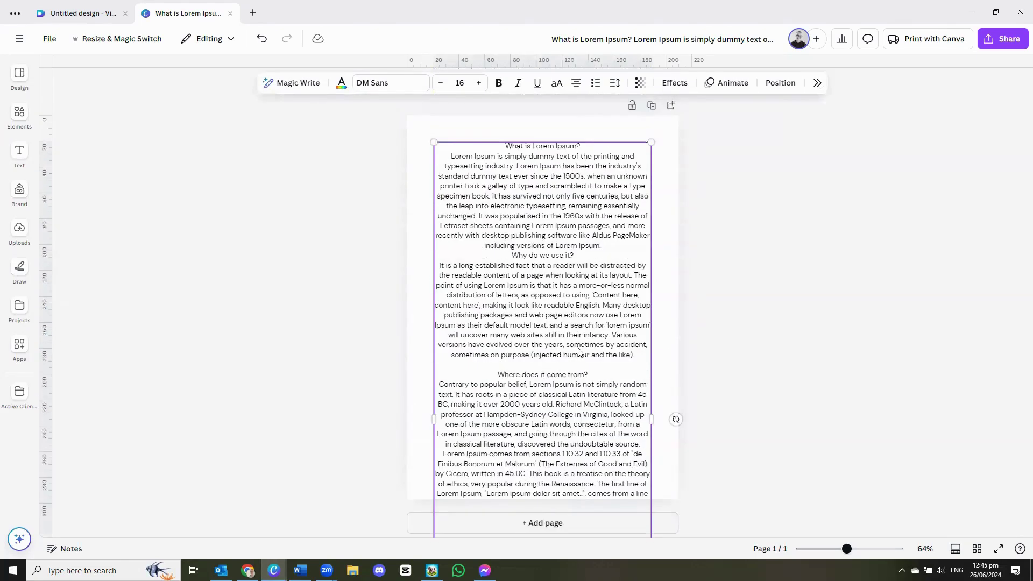
left_click(732, 281)
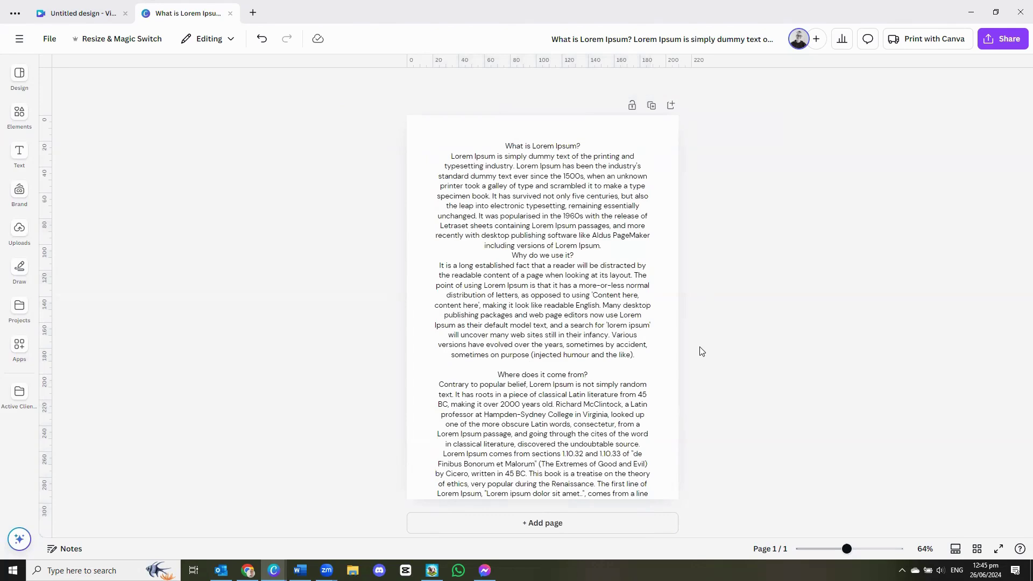
- Add a second page with a Social Media Heading placed at its top-left
left_click(560, 525)
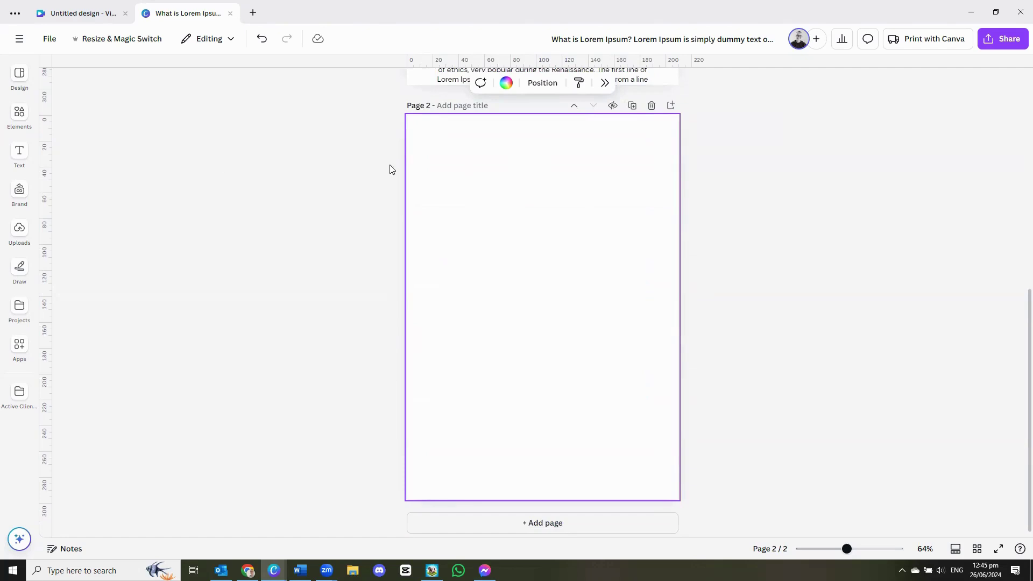
left_click(20, 154)
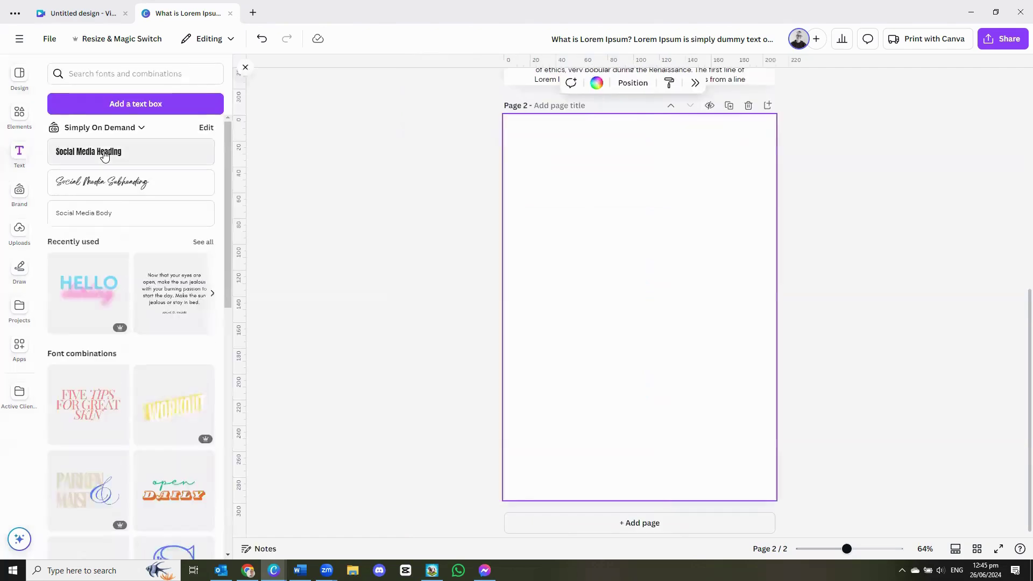
left_click(111, 152)
left_click(314, 179)
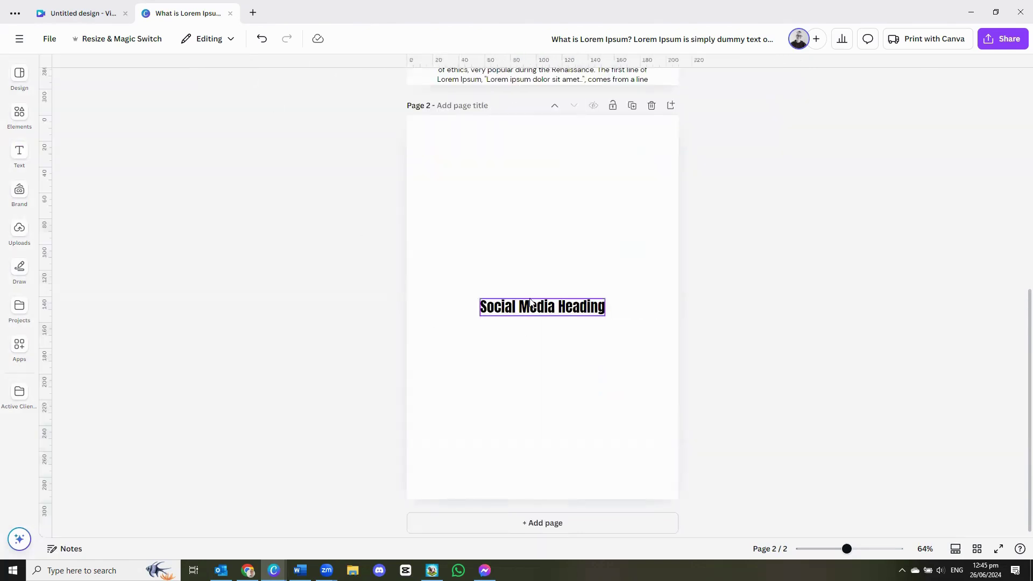
left_click_drag(528, 313, 490, 178)
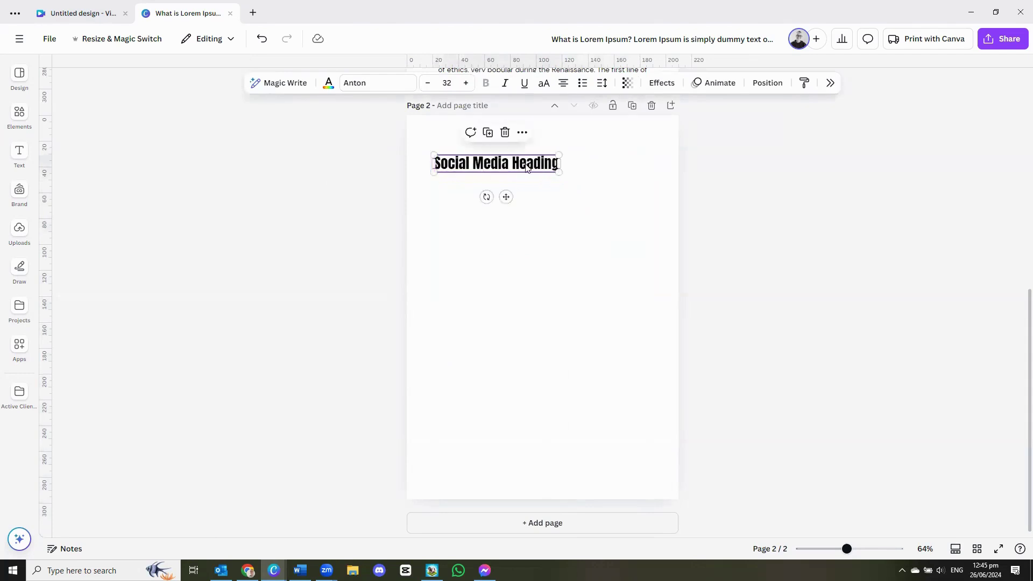
mouse_move(506, 193)
left_mouse_down()
mouse_move(511, 182)
mouse_move(501, 231)
mouse_move(506, 213)
left_mouse_up()
- Duplicate the heading twice and widen the third copy's text box
left_click(488, 119)
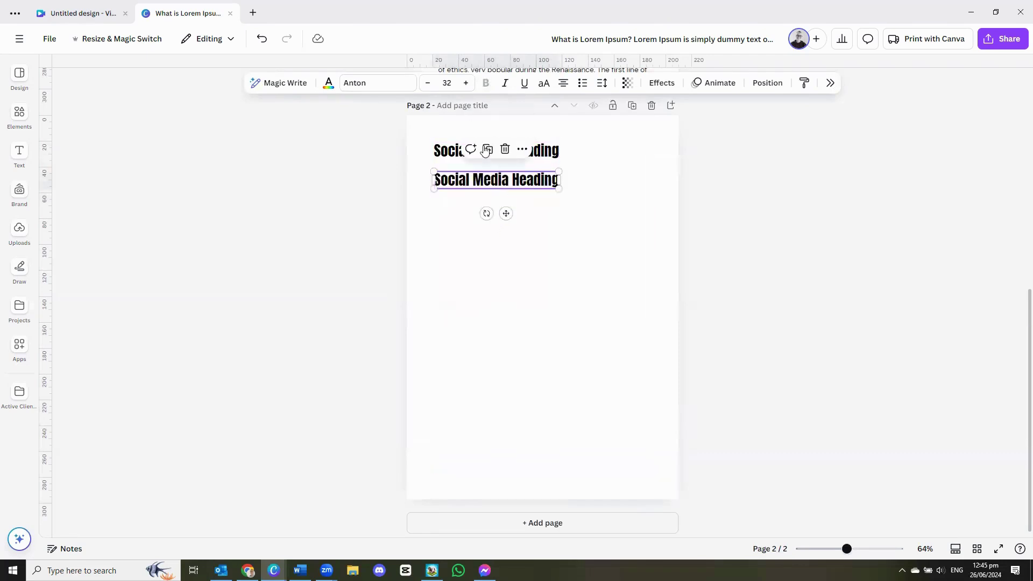
key("ctrl+d")
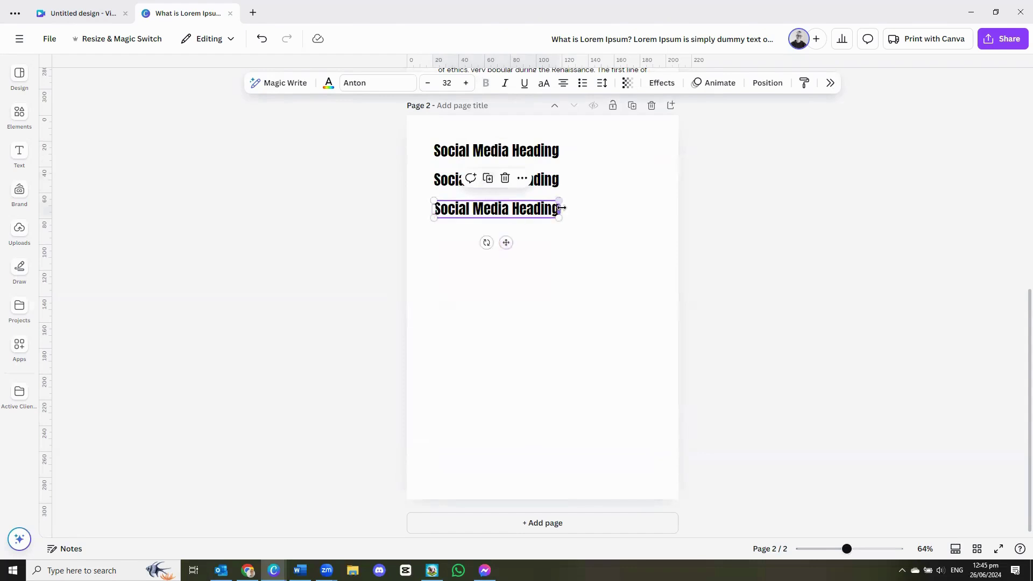
left_click_drag(560, 209, 652, 212)
- Change the second heading to Arimo and make it three sizes smaller
left_click(498, 257)
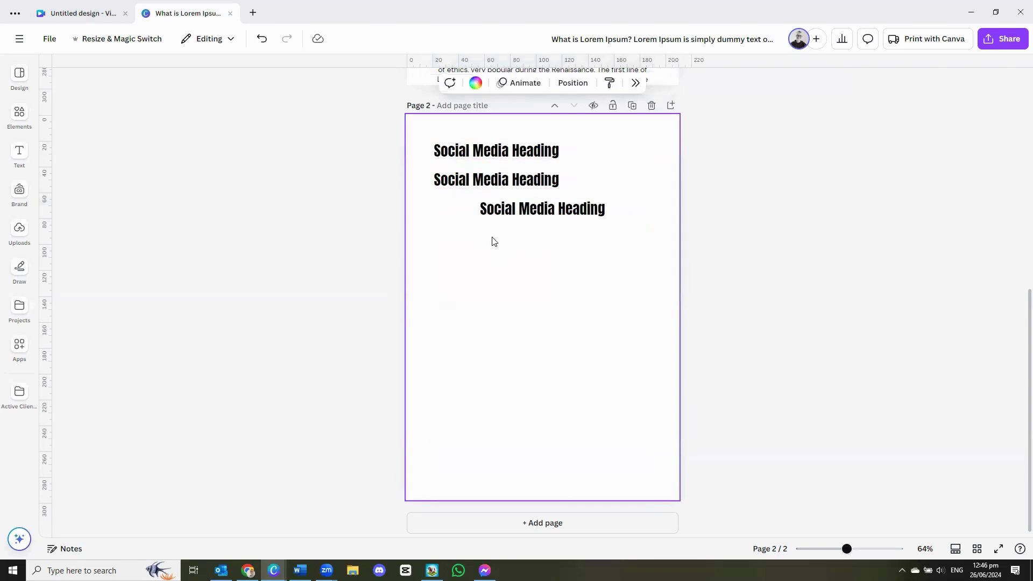
left_click(460, 156)
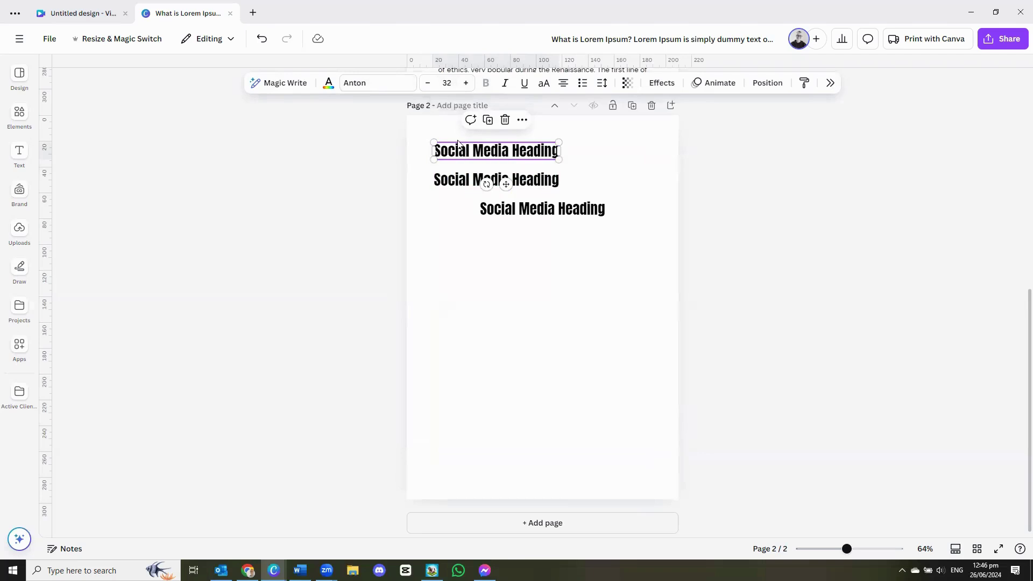
left_click(451, 179)
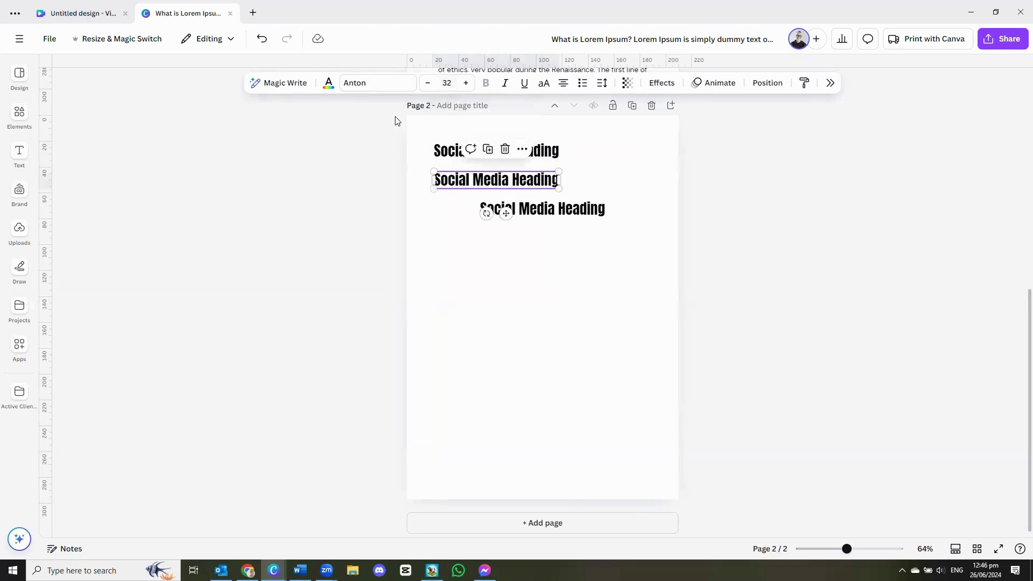
left_click(390, 82)
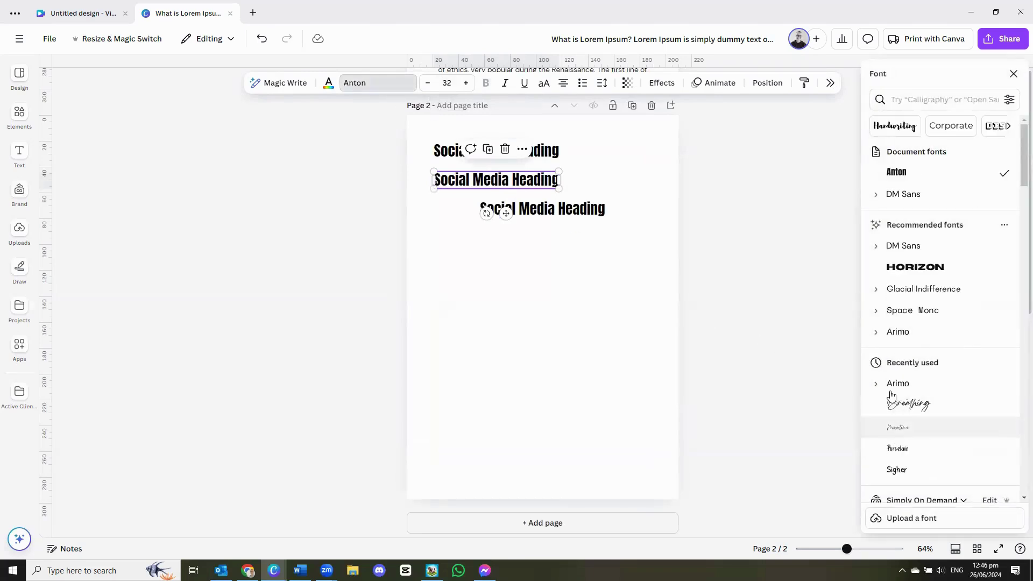
left_click(888, 332)
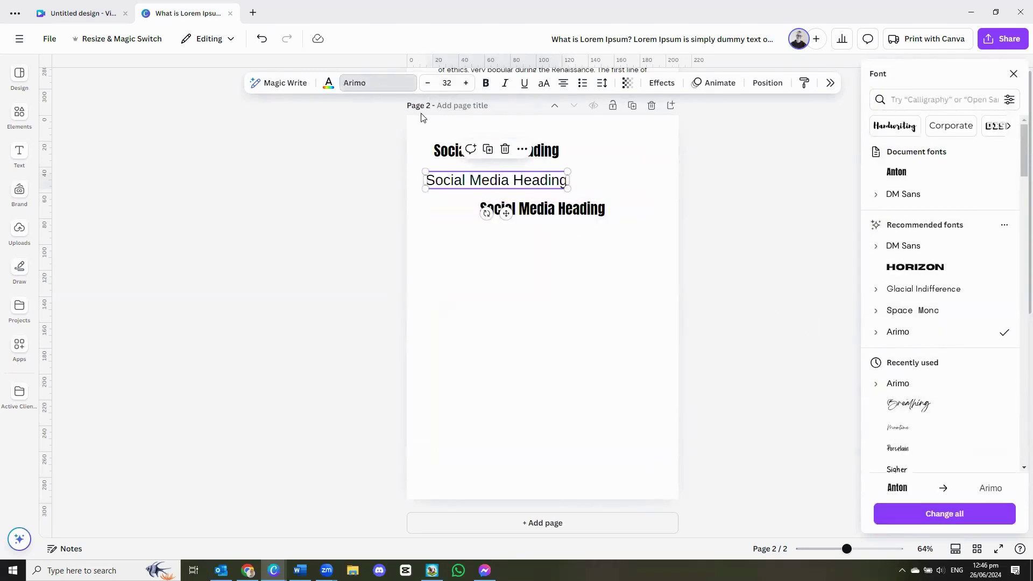
left_click(428, 83)
left_click(428, 84)
left_click(428, 84)
left_click(428, 83)
left_click(428, 84)
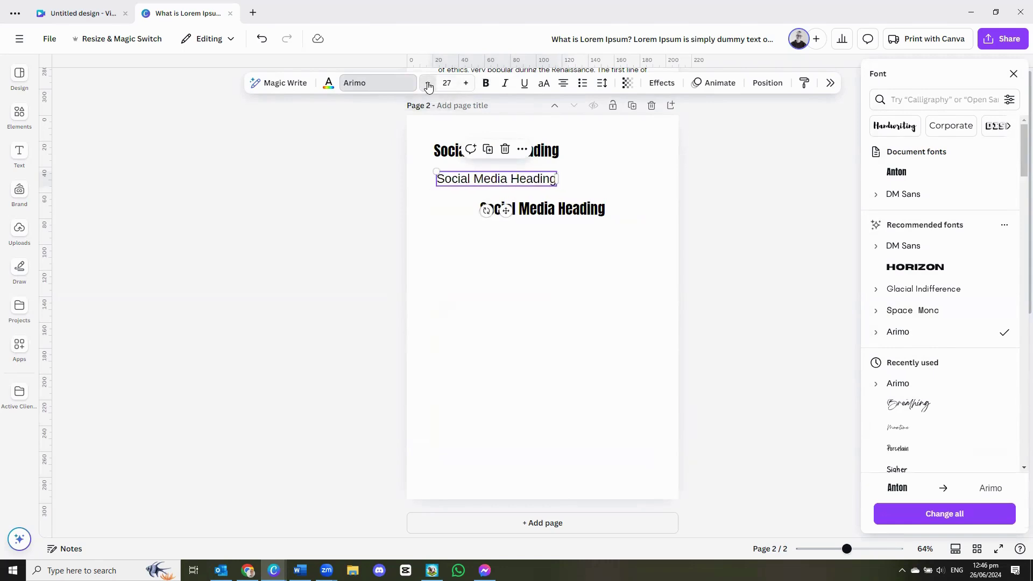
left_click(428, 83)
left_click(428, 83)
- Set the third heading to Arimo at size 15
left_click(546, 212)
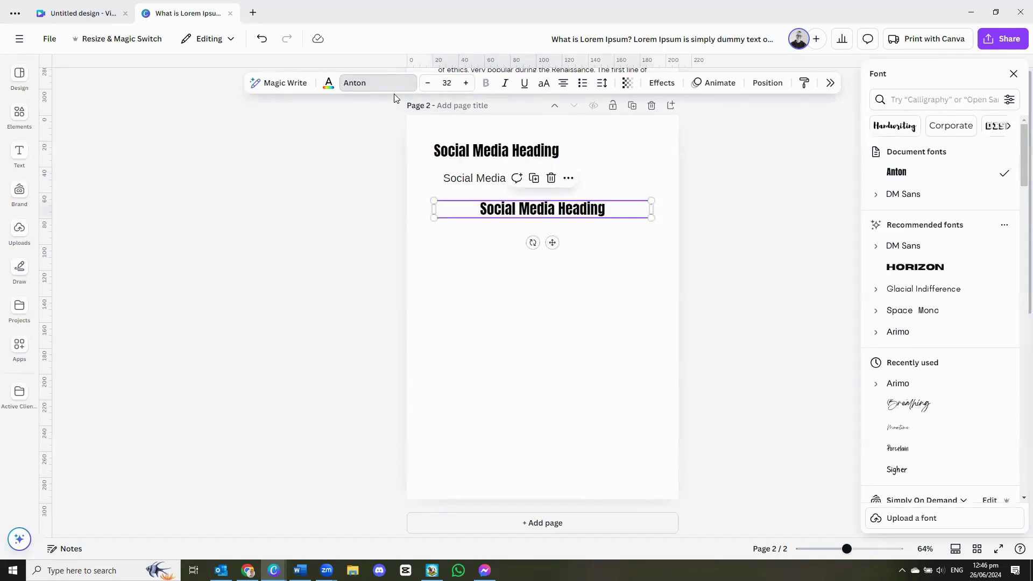
left_click(384, 83)
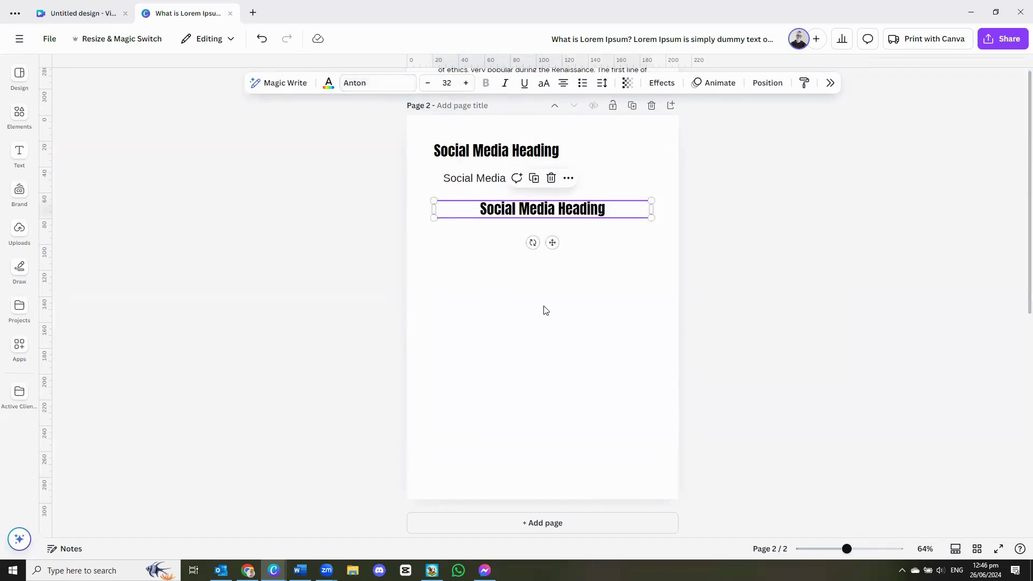
left_click(384, 83)
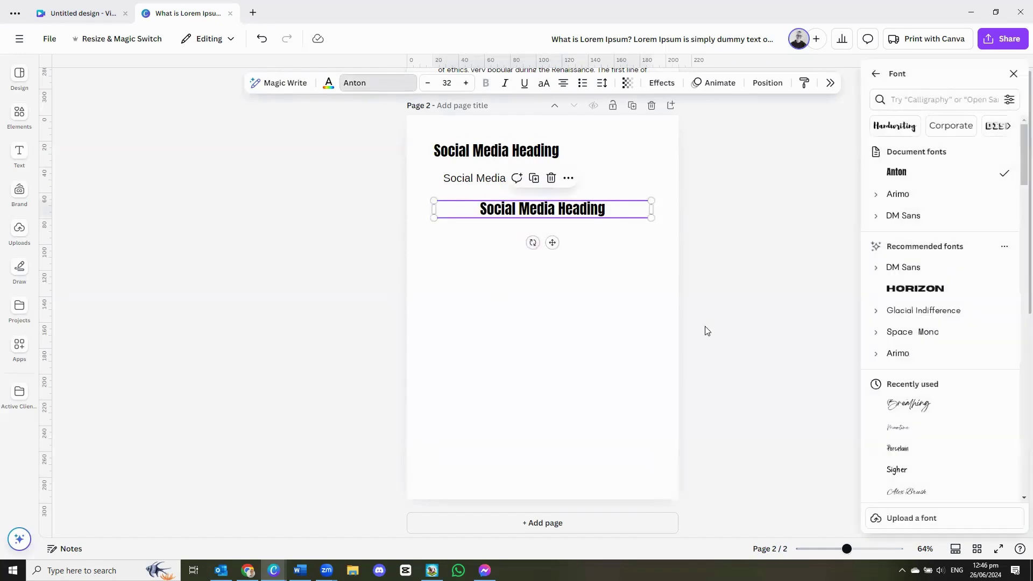
left_click(898, 354)
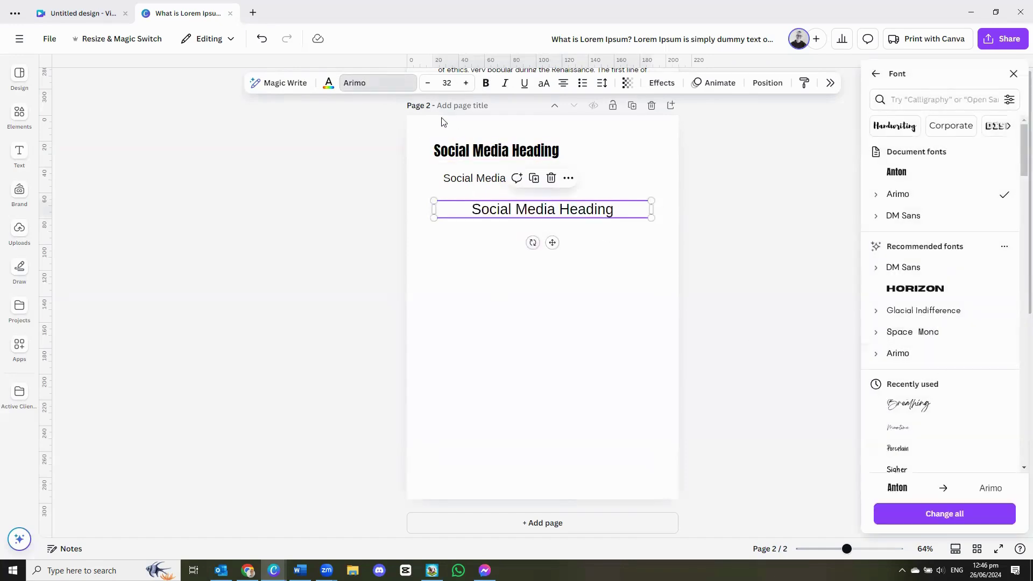
left_click(427, 84)
left_click(427, 84)
left_click(427, 84)
left_click(428, 84)
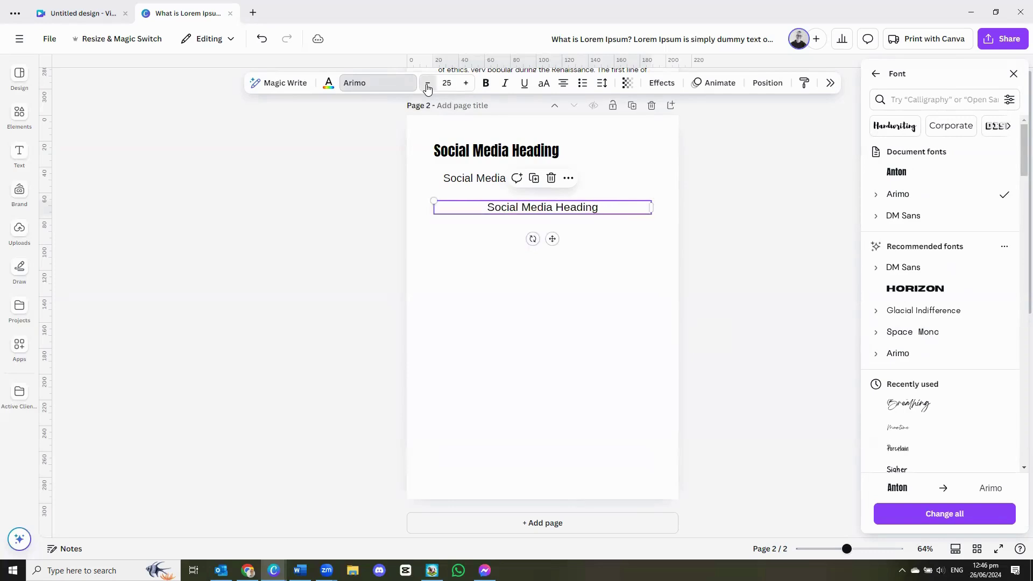
left_click(427, 84)
left_click(427, 84)
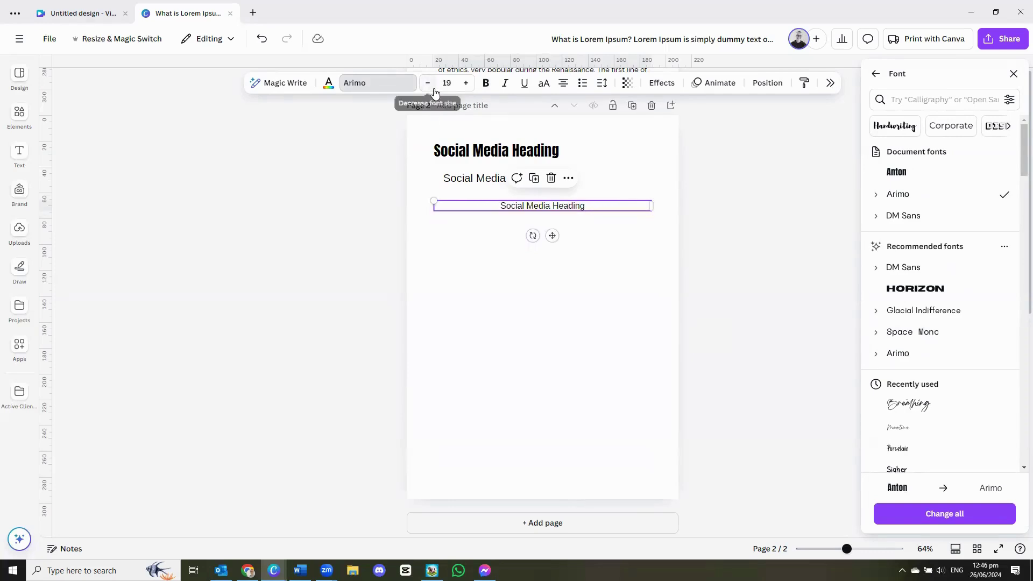
left_click(427, 86)
left_click(428, 86)
left_click(427, 87)
left_click(428, 89)
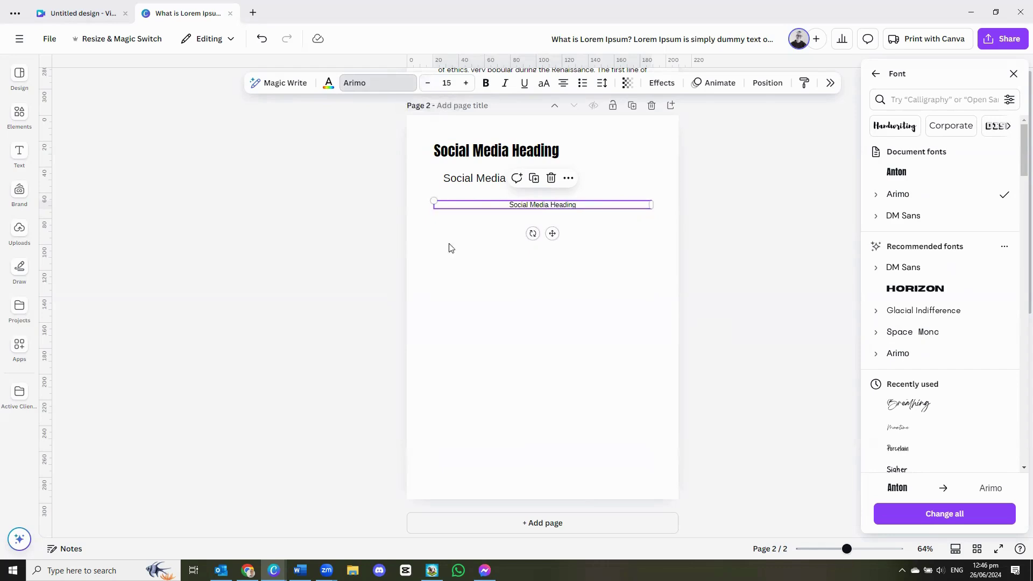
left_click(549, 308)
- Left-align the small third text
left_click(487, 158)
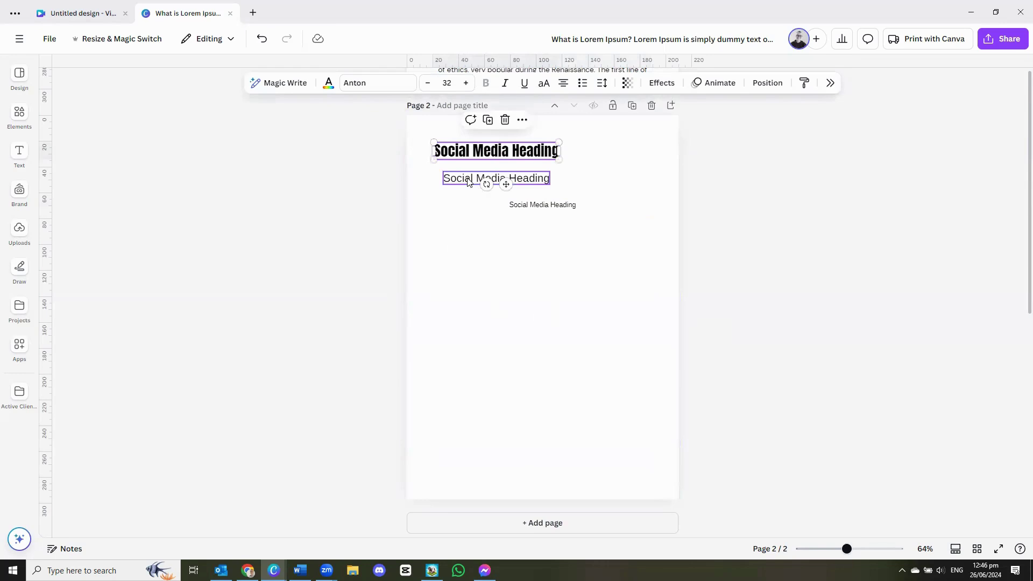
left_click(485, 180)
left_click(484, 206)
left_click(498, 154)
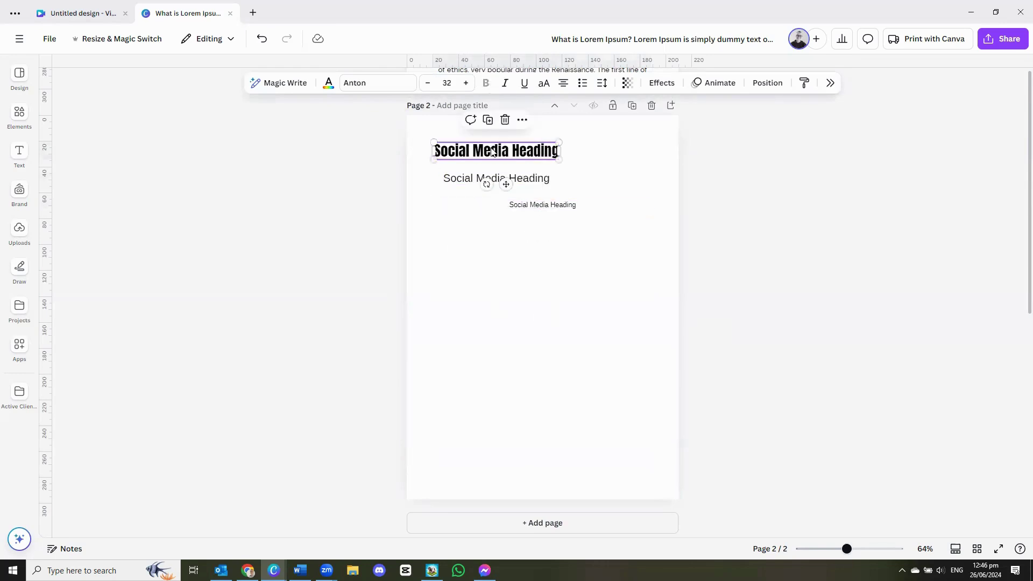
left_click(566, 85)
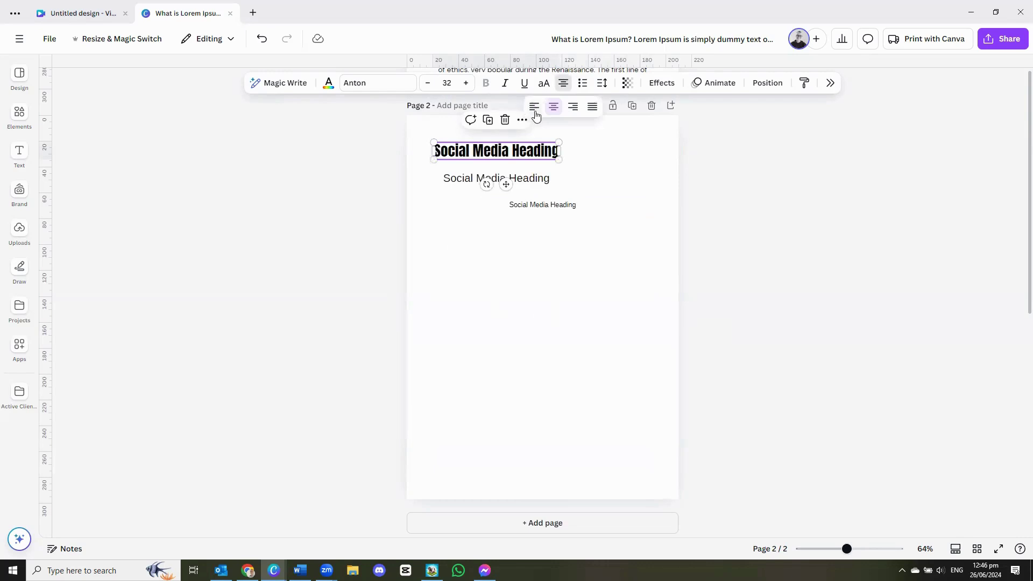
left_click(515, 175)
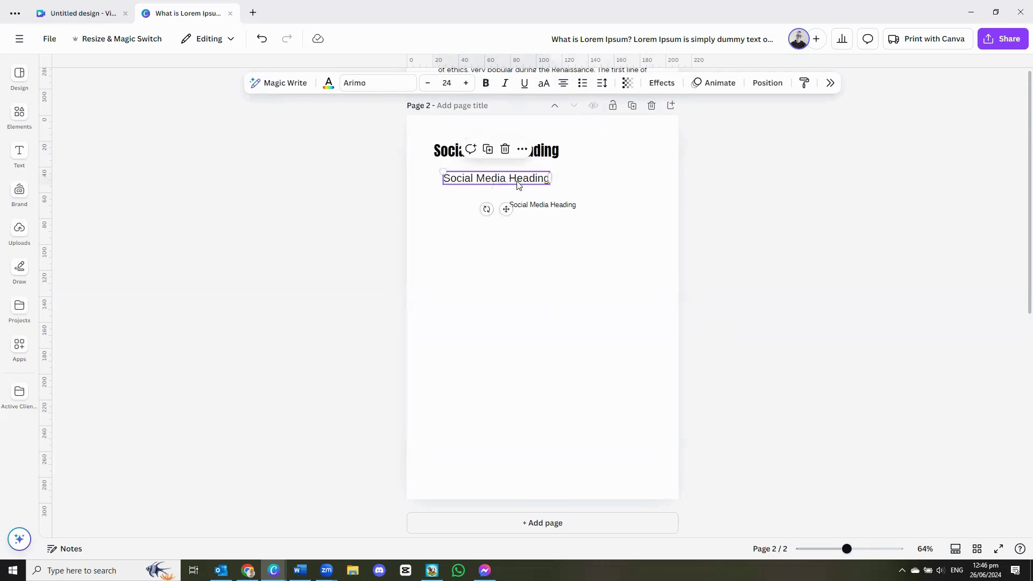
left_click(563, 84)
left_click(551, 207)
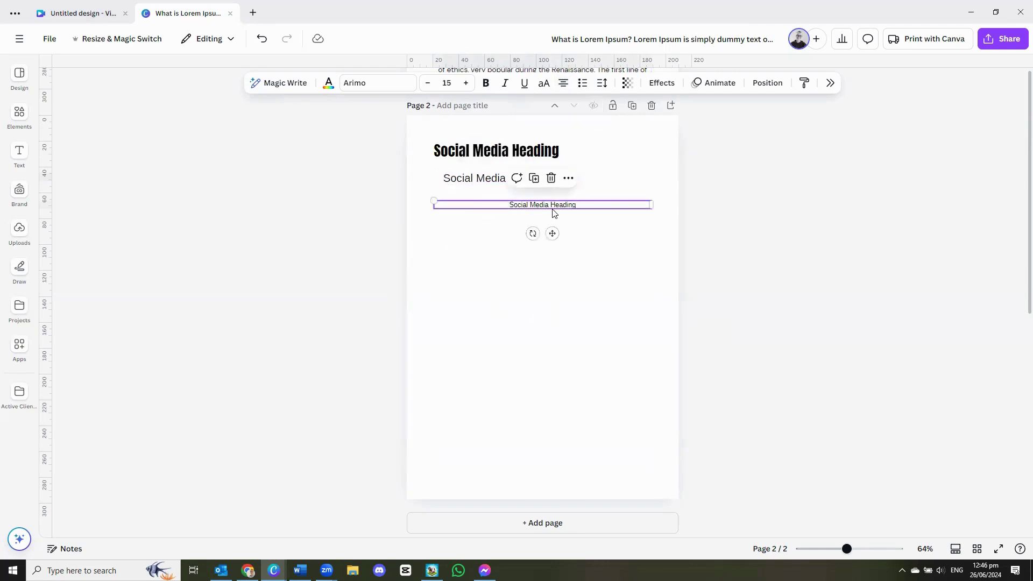
left_click(565, 86)
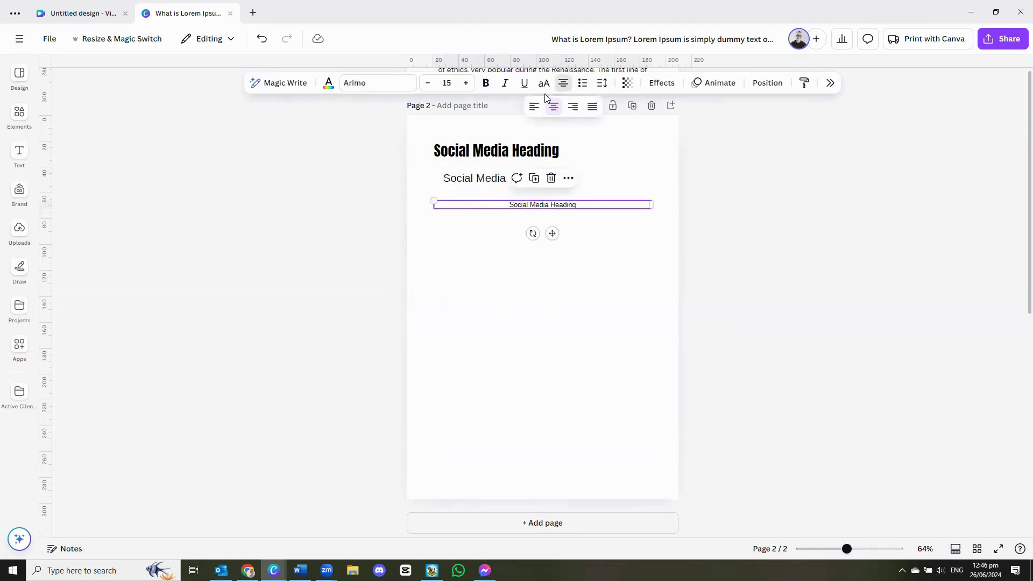
left_click(533, 110)
- Move the Arimo subheading and small text up under the heading, then return to Word
left_click(471, 182)
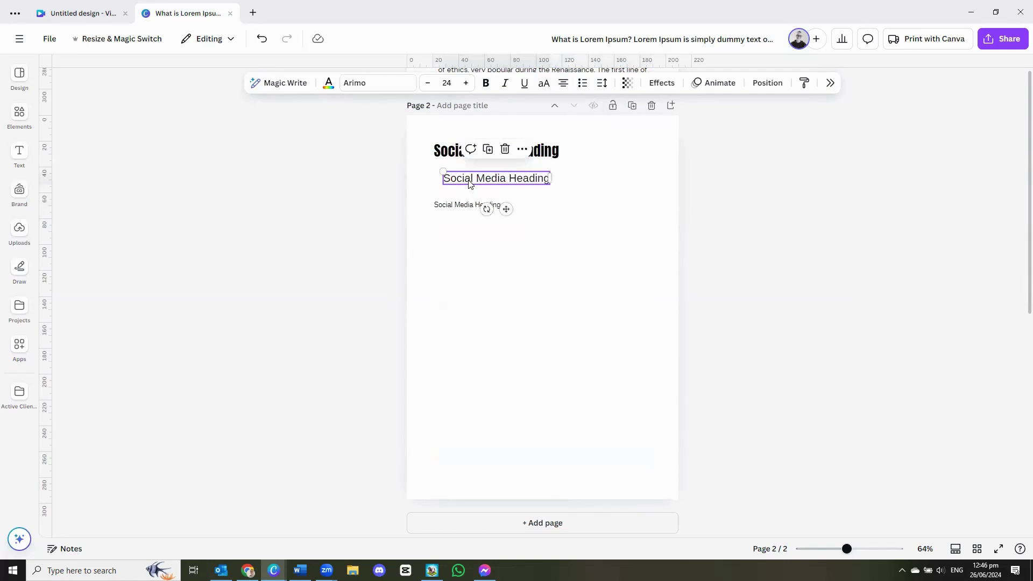
left_click_drag(469, 184, 471, 171)
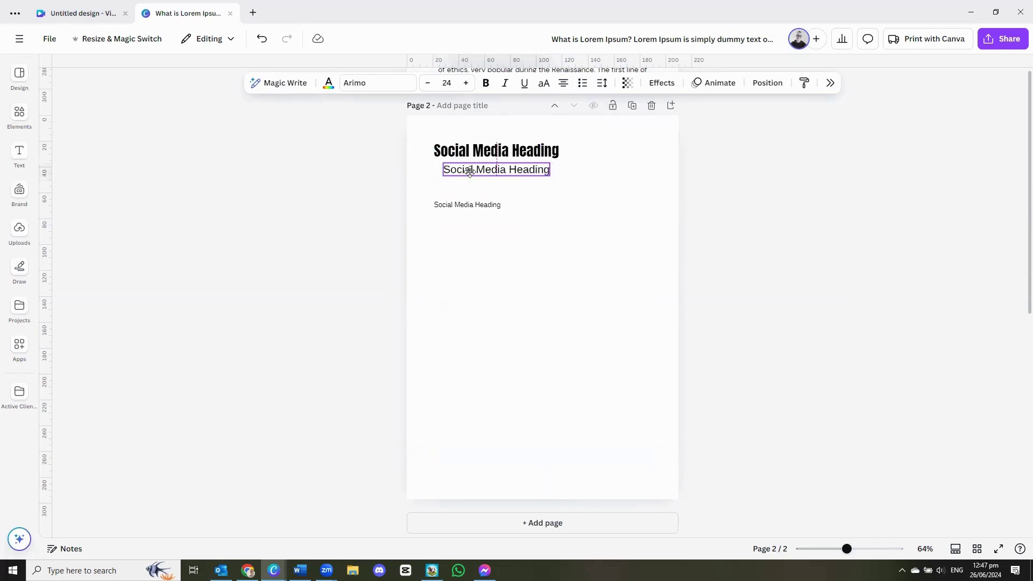
left_click(463, 206)
left_click_drag(464, 205, 463, 188)
key("shift+Tab")
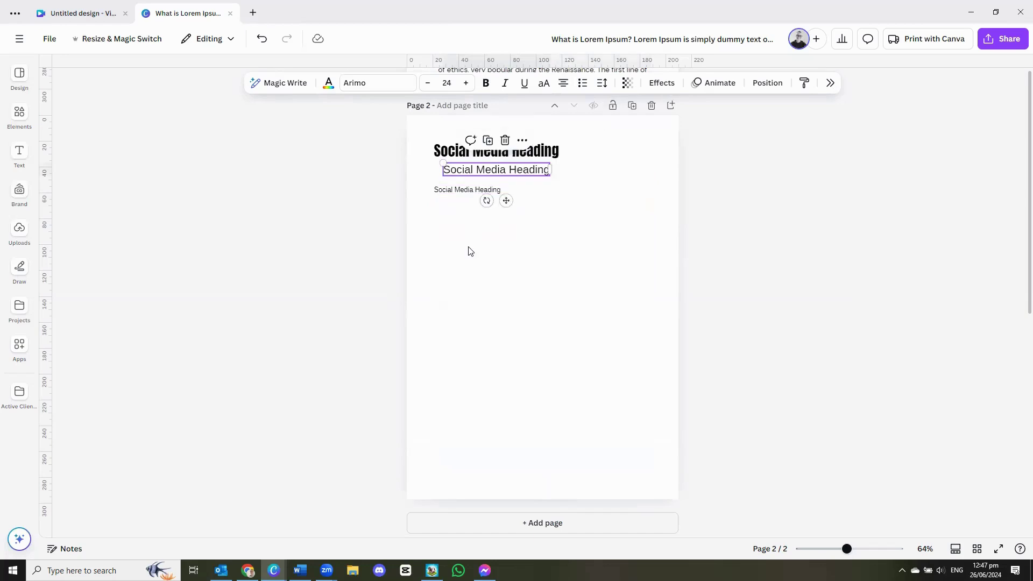
left_click(470, 251)
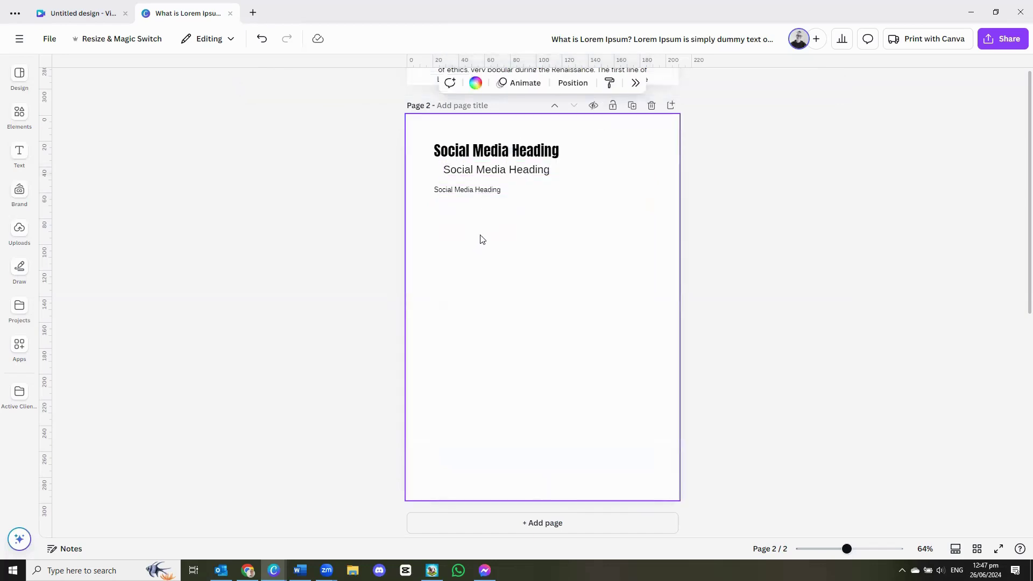
left_click(491, 172)
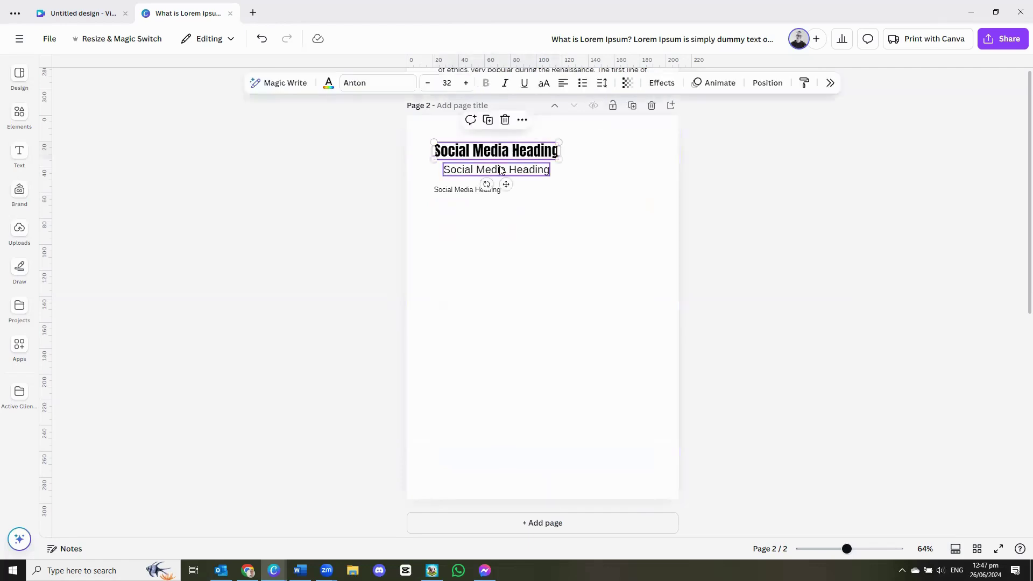
left_click(474, 190)
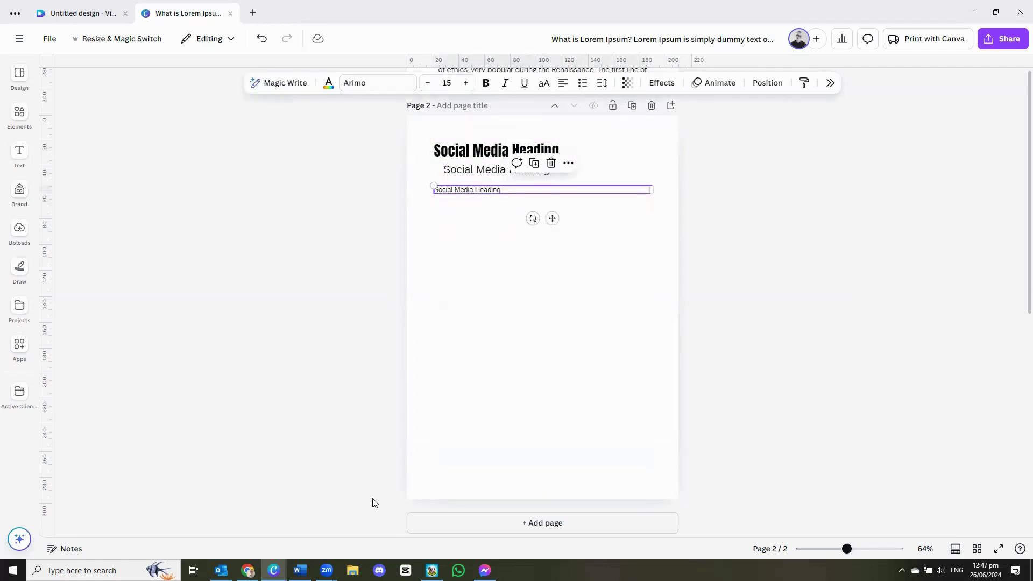
left_click(300, 571)
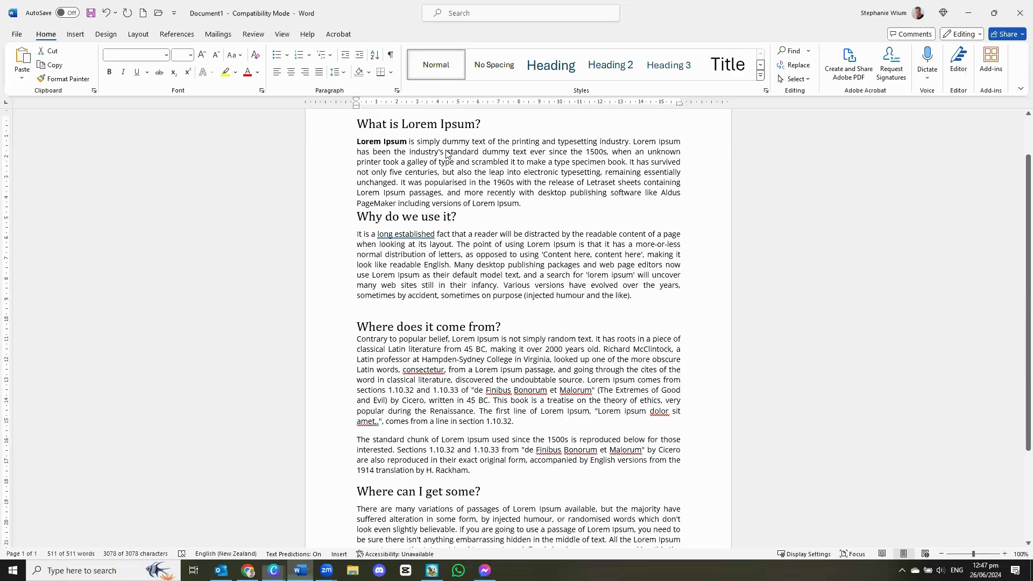
- Copy the 'What is Lorem Ipsum?' heading from the Word document
triple_click(456, 123)
key("ctrl+c")
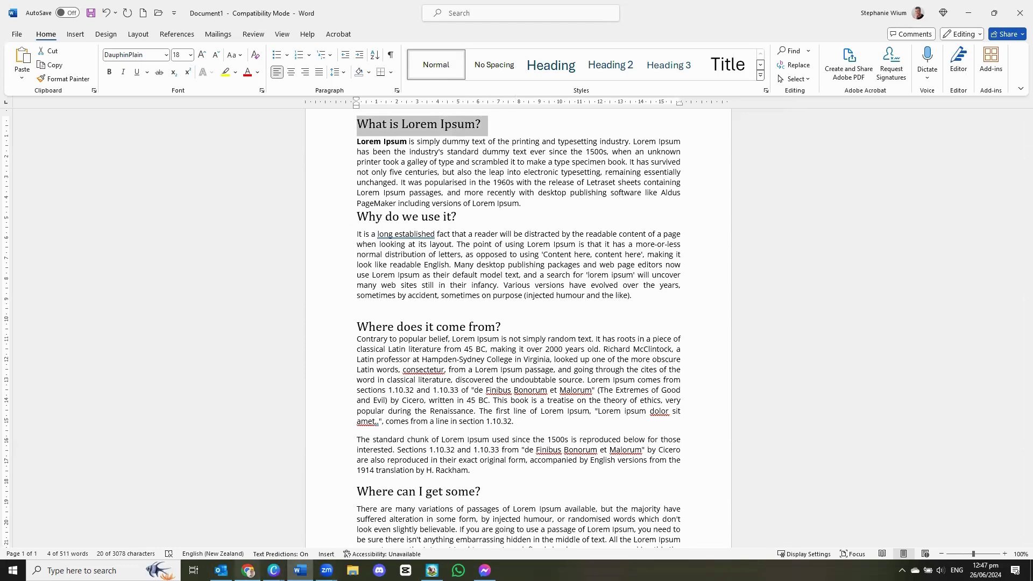
left_click(274, 570)
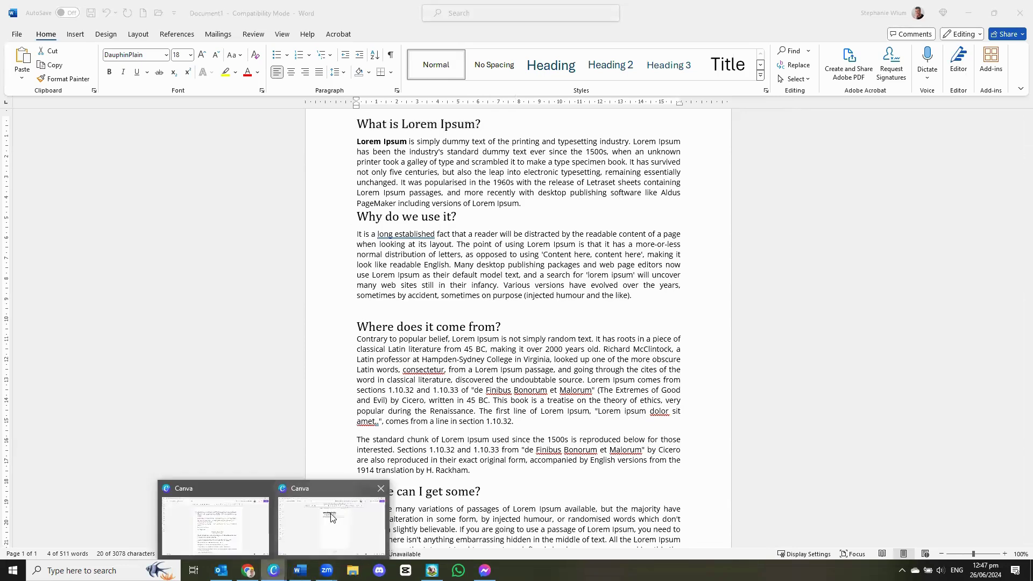
- Replace the top Anton heading with 'What is Lorem Ipsum?' and widen it to one line
left_click(331, 517)
left_click(476, 145)
double_click(476, 144)
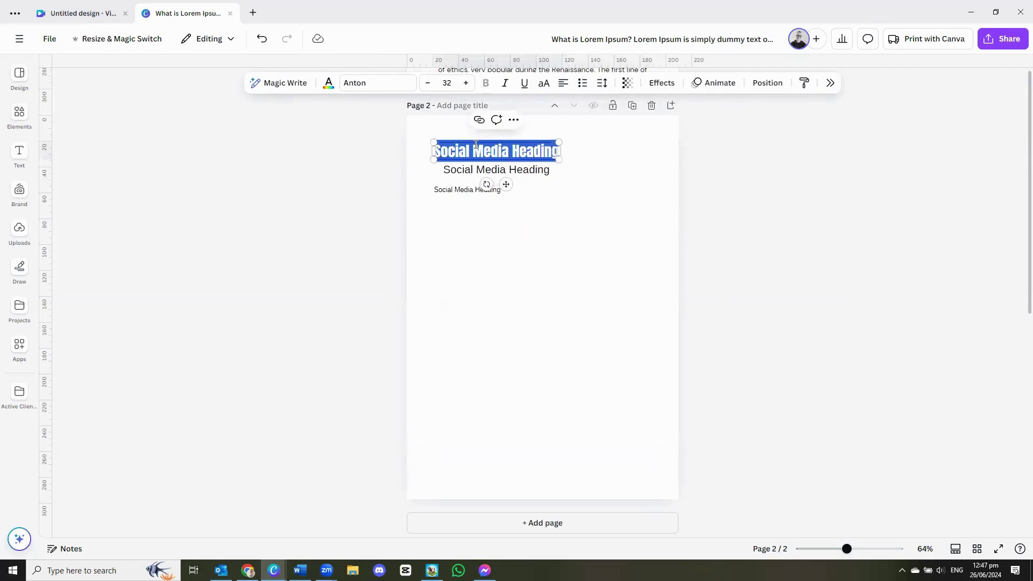
key("ctrl+v")
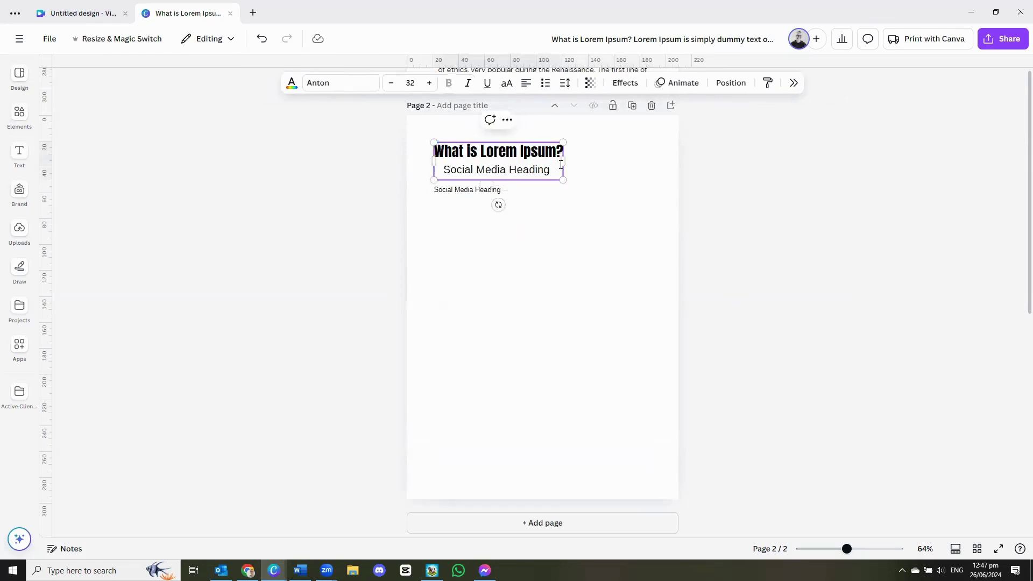
left_click_drag(566, 161, 637, 159)
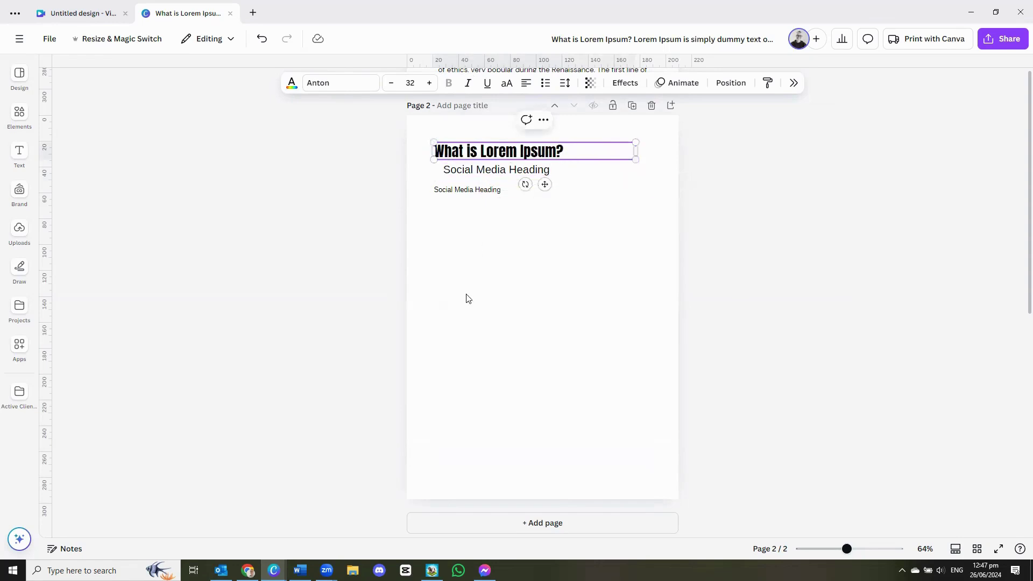
left_click(300, 570)
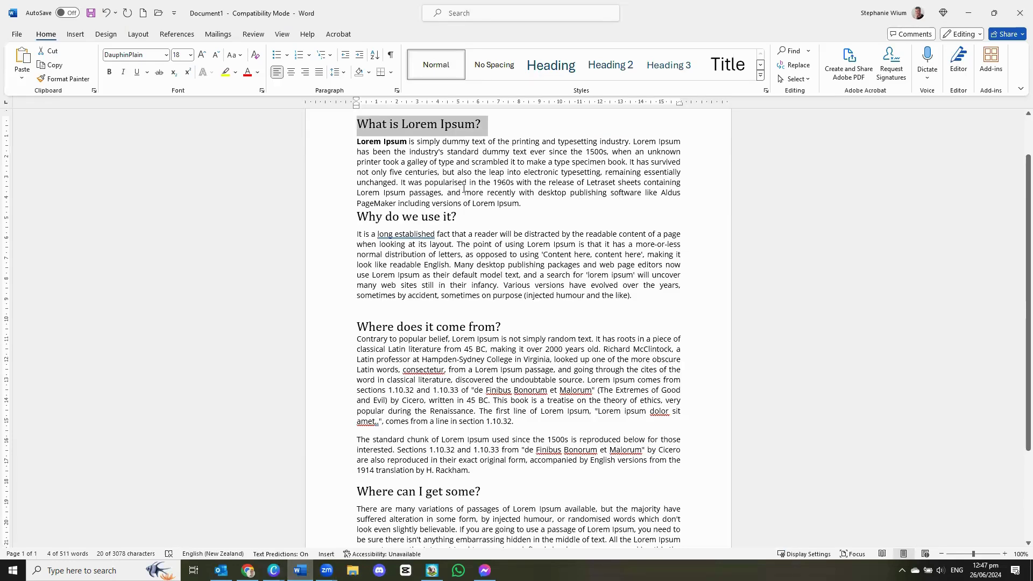
- Copy the first Lorem Ipsum paragraph in Word and return to the Canva editor
left_click_drag(529, 203, 355, 143)
key("ctrl+c")
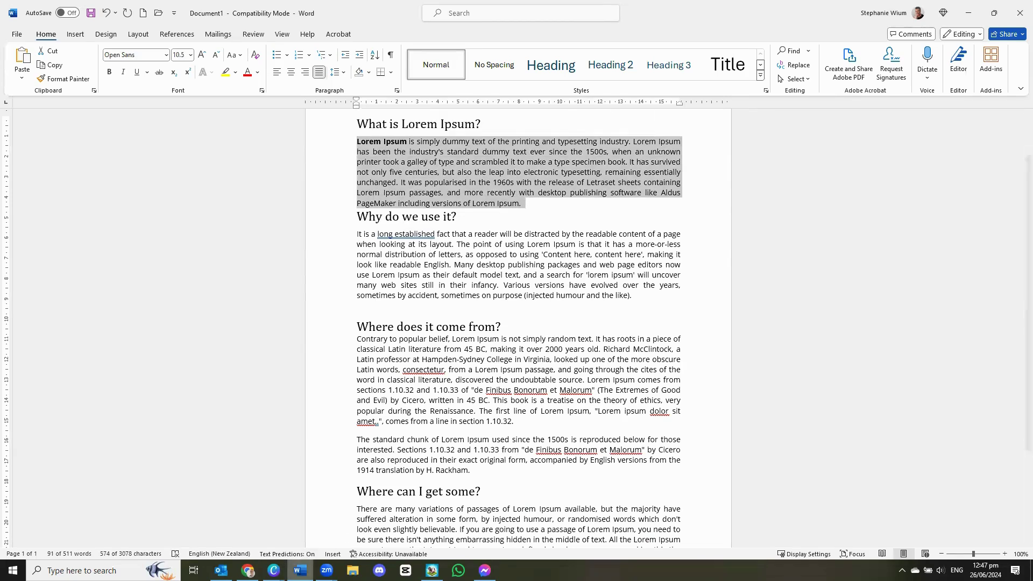
left_click(274, 570)
left_click(334, 516)
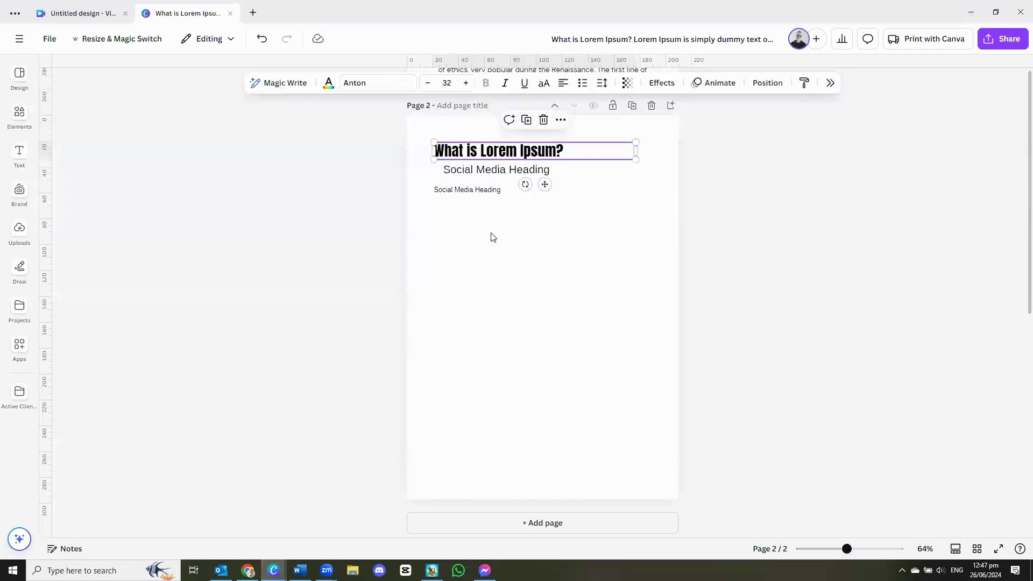
- Paste the first Lorem Ipsum paragraph over the small Arimo text, removing the trailing empty line
left_click(483, 191)
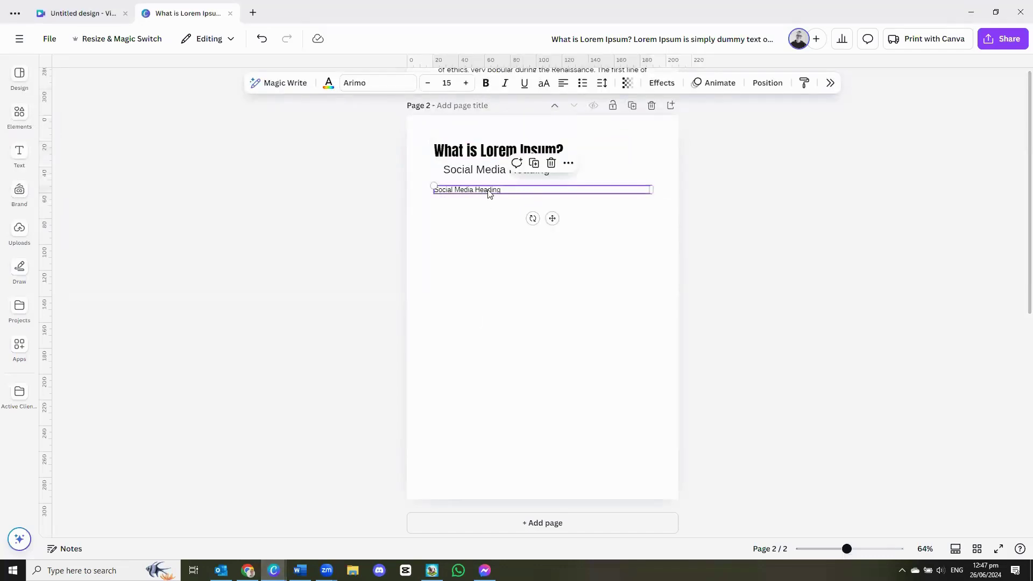
double_click(490, 192)
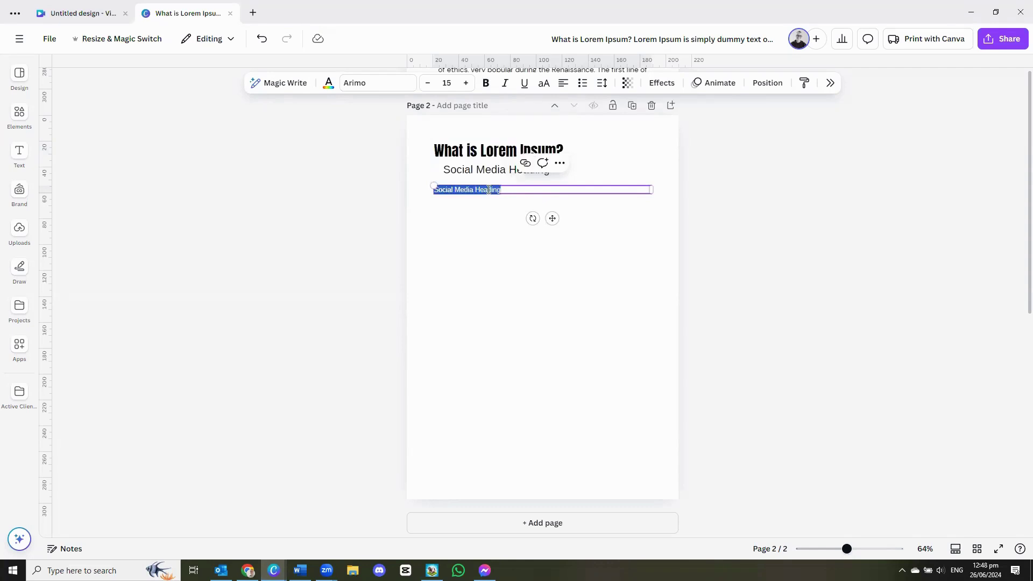
key("ctrl+v")
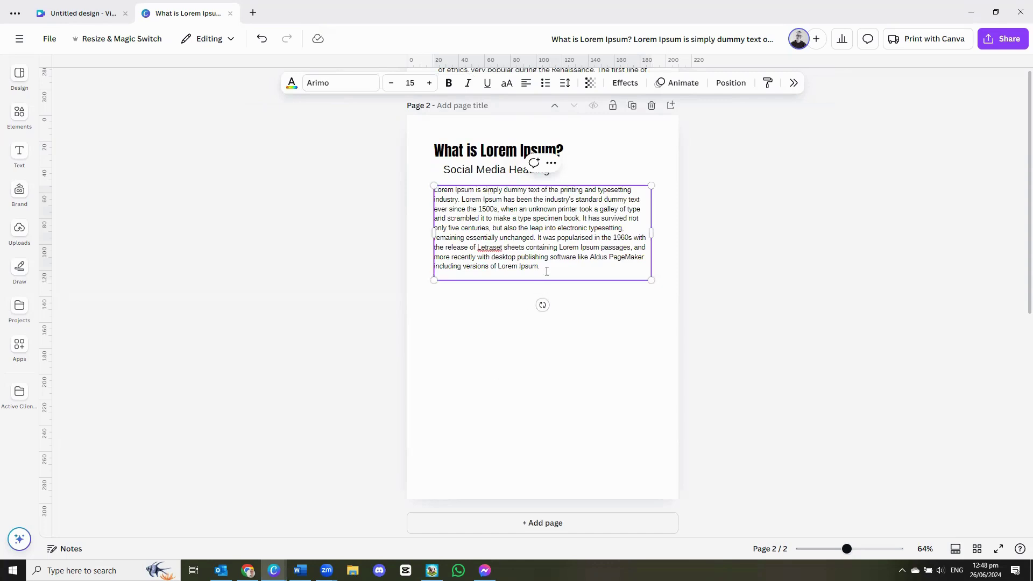
key("BackSpace")
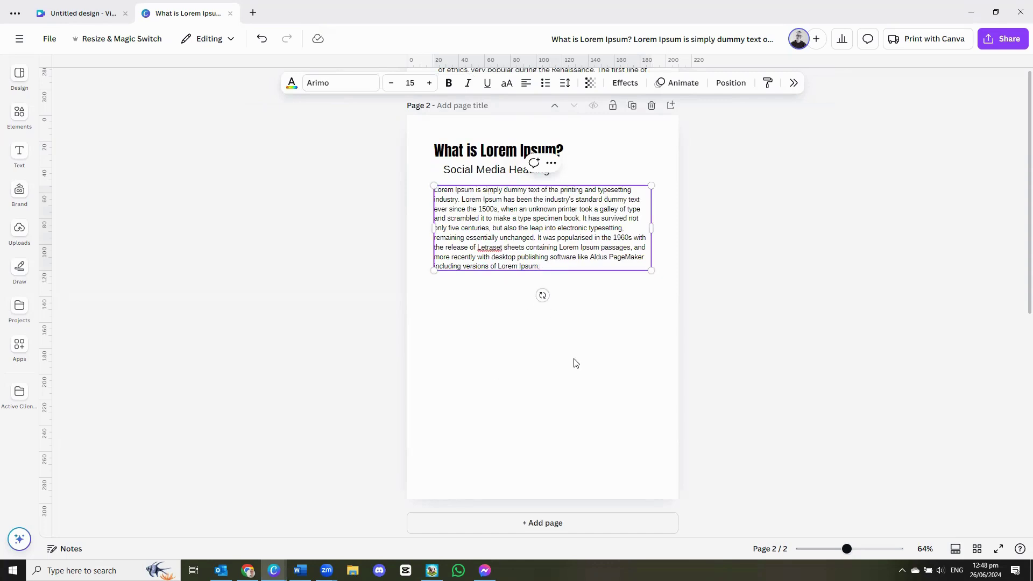
left_click(573, 363)
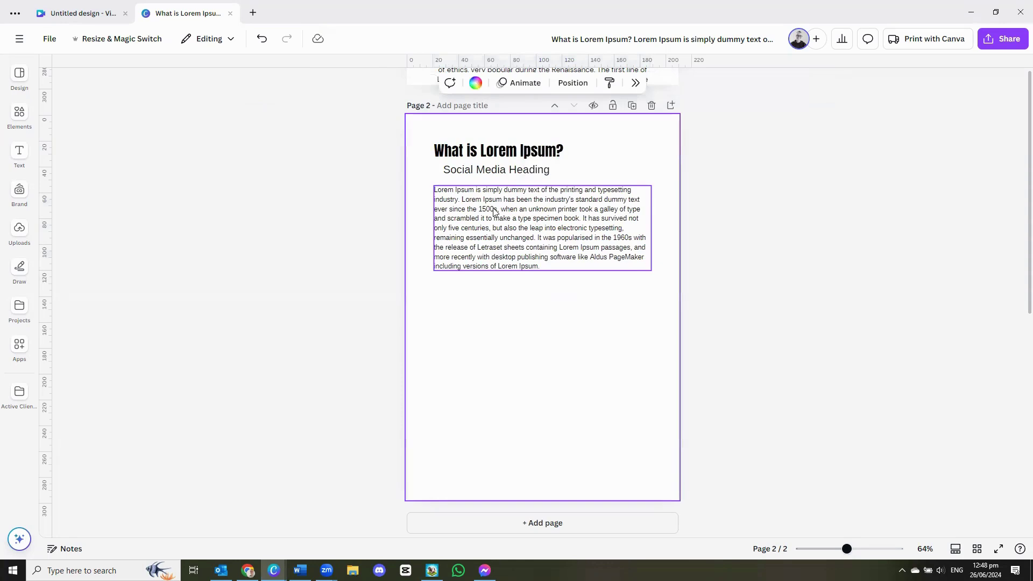
- Narrow the paragraph box, delete the subheading, and move the paragraph up under the title
left_click(584, 230)
left_click_drag(653, 227, 578, 226)
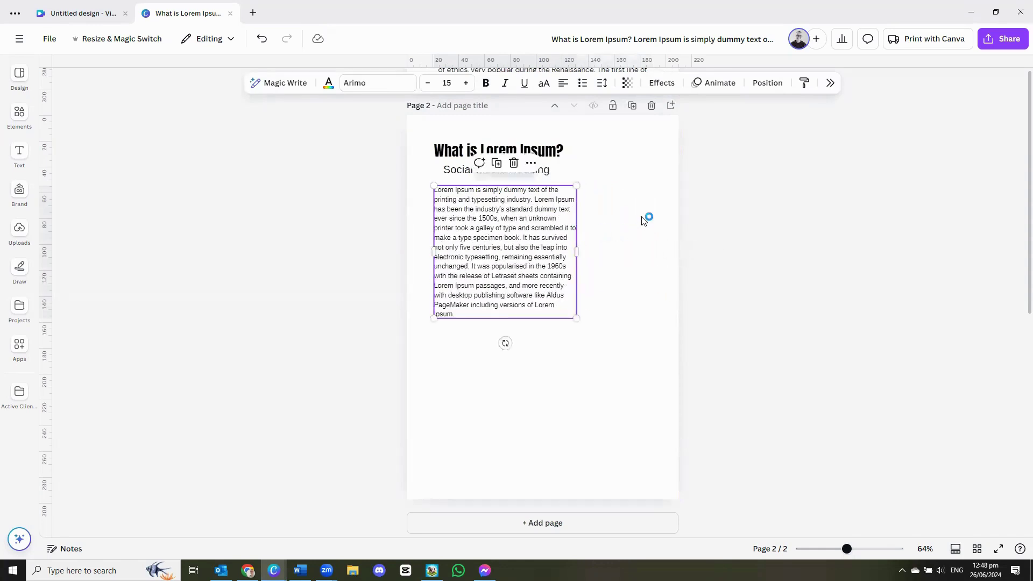
left_click(644, 256)
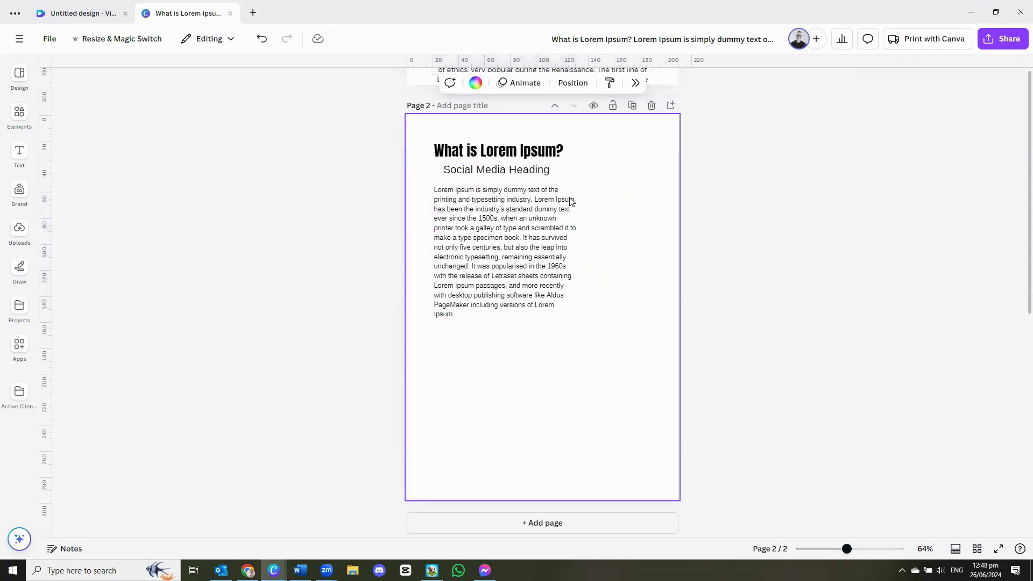
left_click(522, 171)
key("Delete")
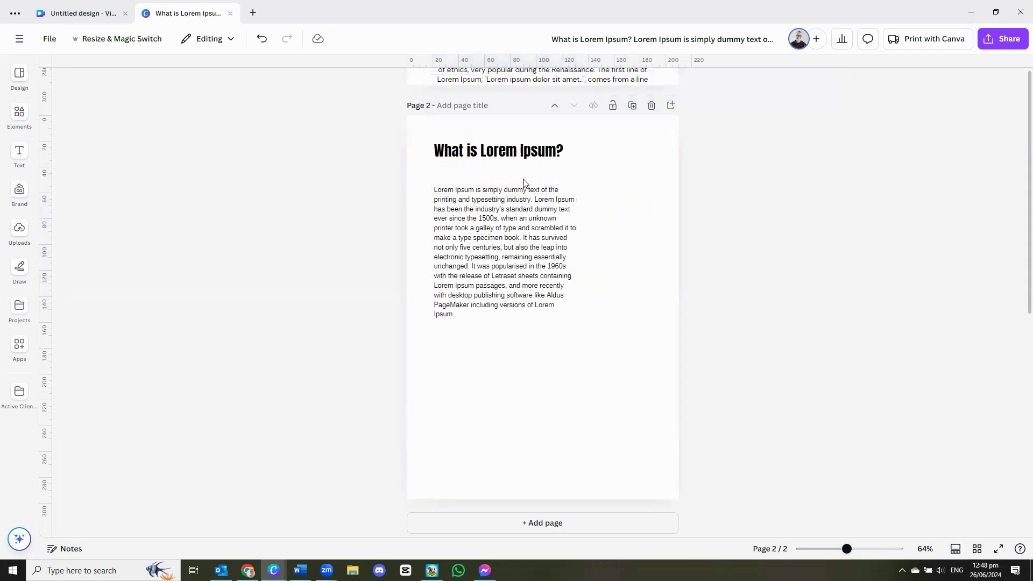
mouse_move(497, 231)
left_mouse_down()
mouse_move(496, 209)
mouse_move(493, 218)
left_mouse_up()
left_click(602, 260)
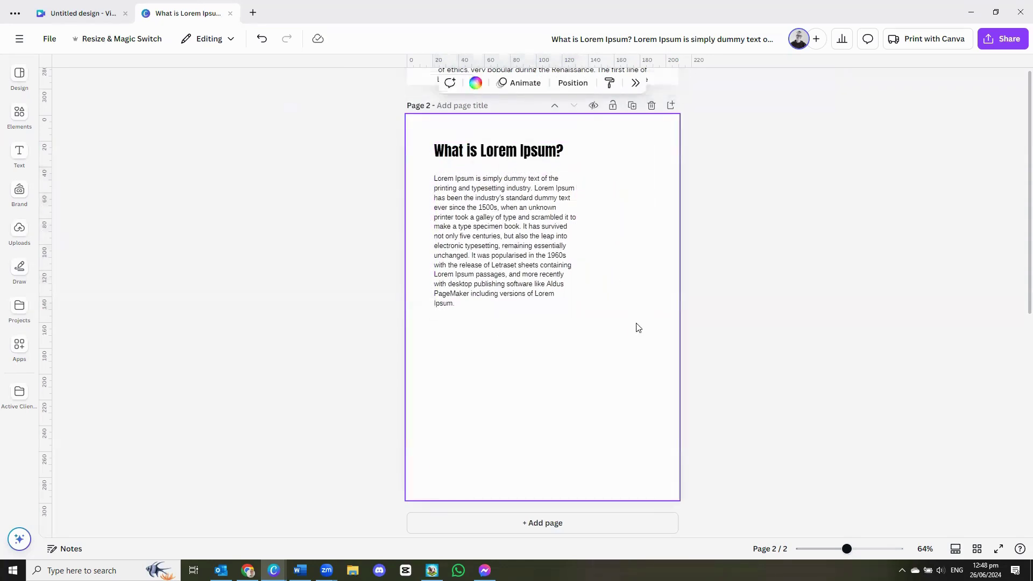
- Duplicate the Lorem Ipsum paragraph, drag the copy below the original, and widen its box
left_click(513, 245)
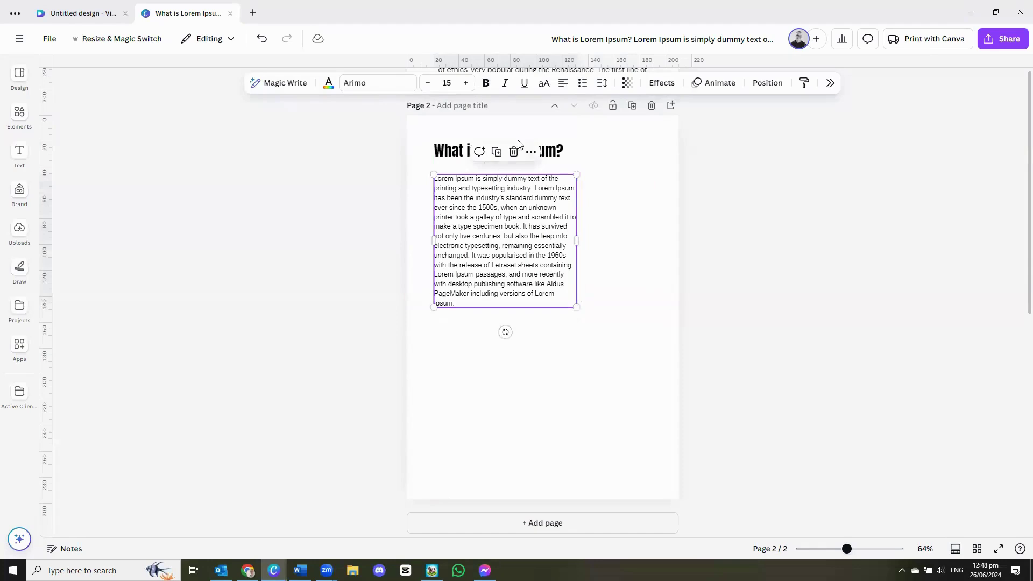
left_click(496, 151)
left_click_drag(509, 278, 511, 393)
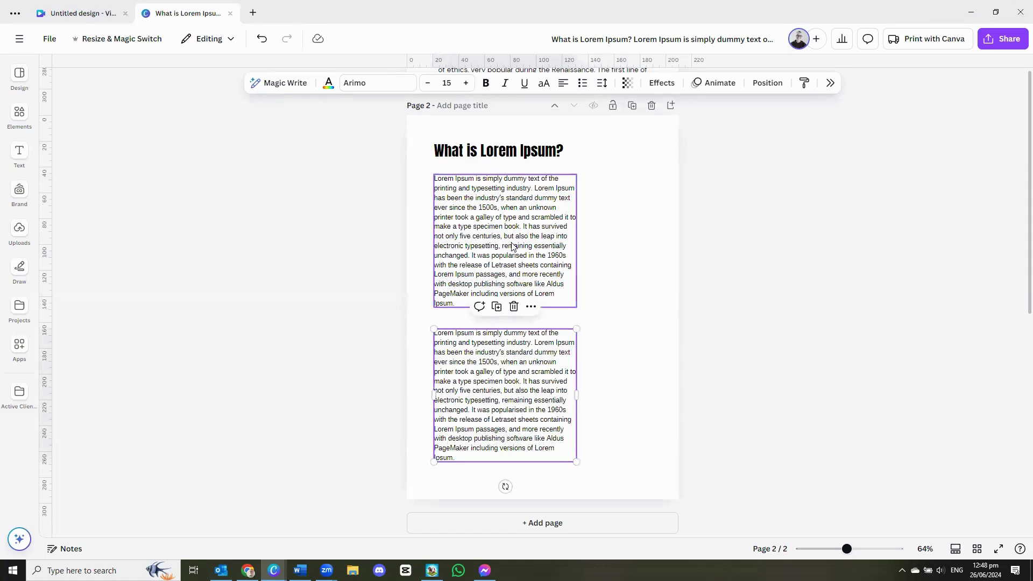
left_click_drag(577, 397, 652, 393)
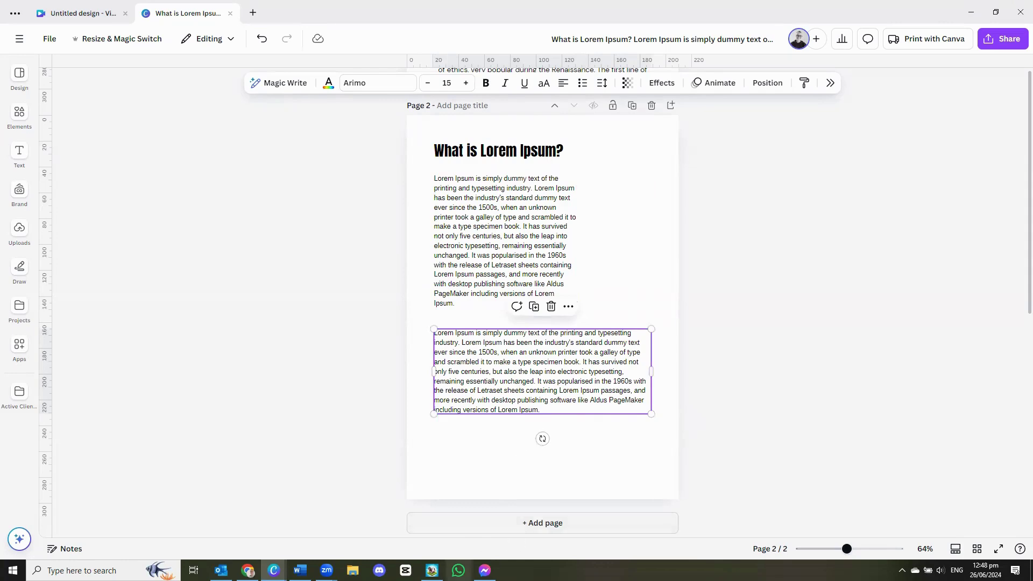
- Clear the selection on Word's first paragraph, then return to Canva's page 2
left_click(300, 570)
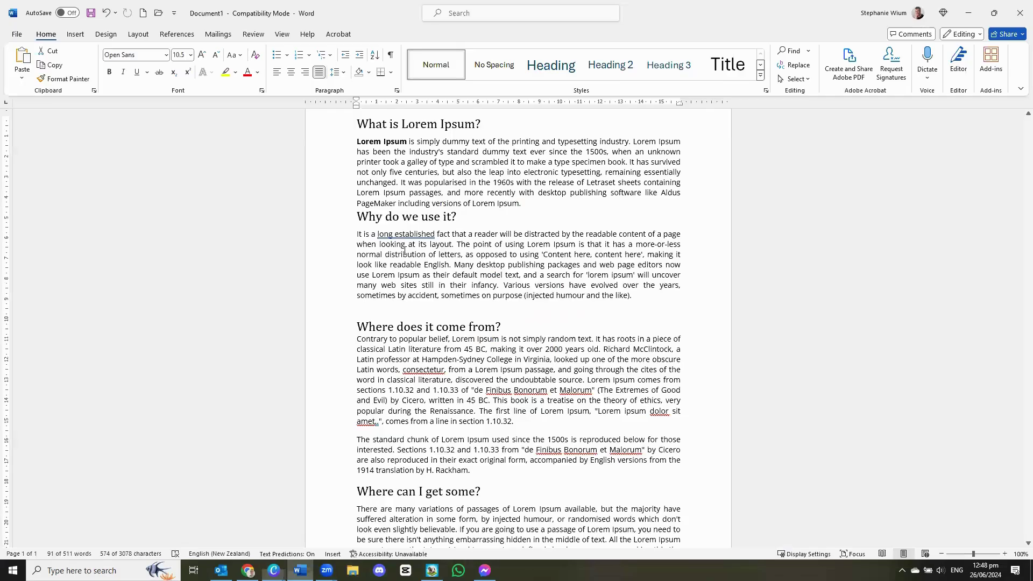
left_click(401, 216)
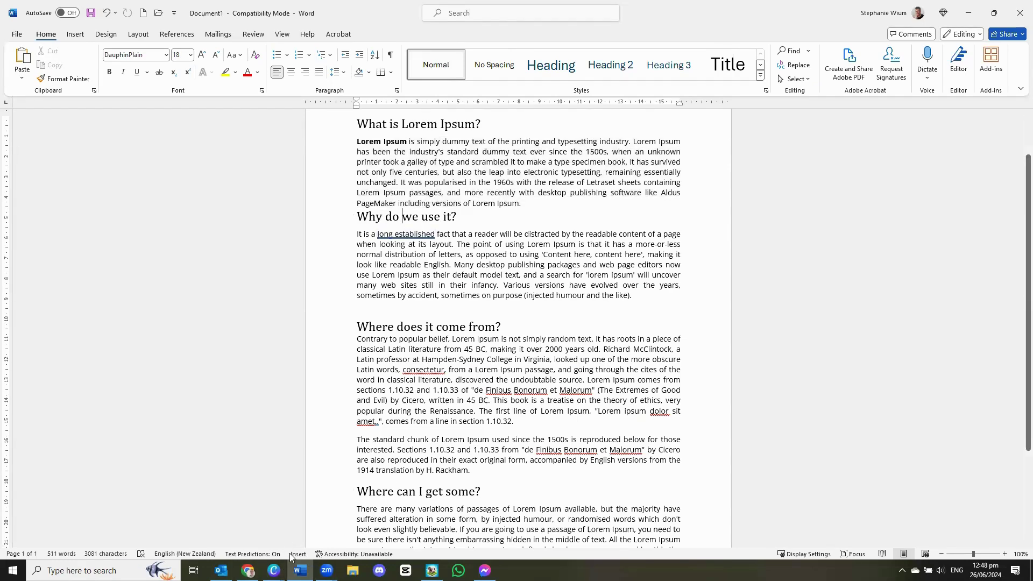
mouse_move(274, 571)
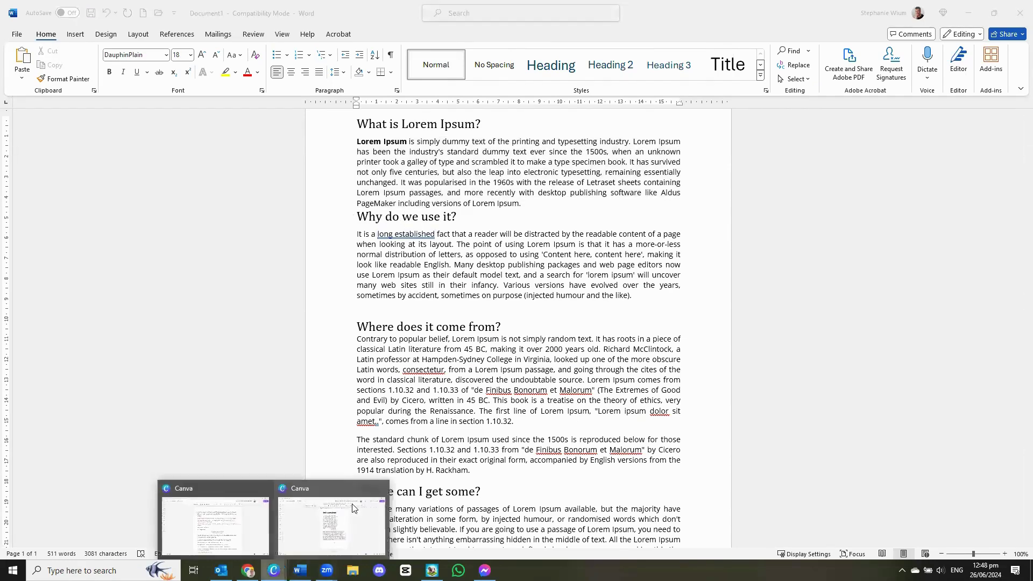
left_click(353, 509)
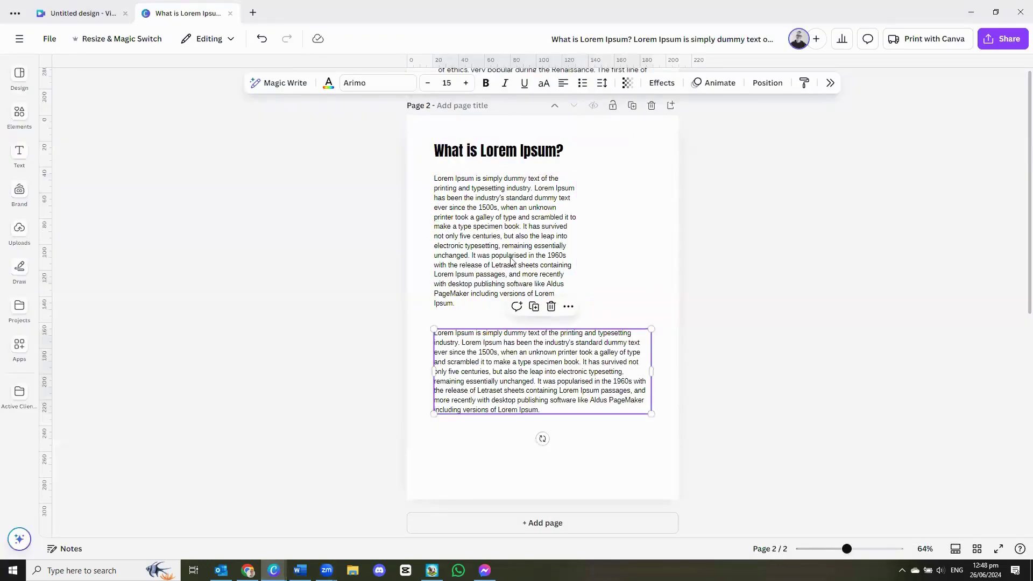
- Undo five changes to remove the paragraph copy and bring back Social Media Heading
left_click(263, 43)
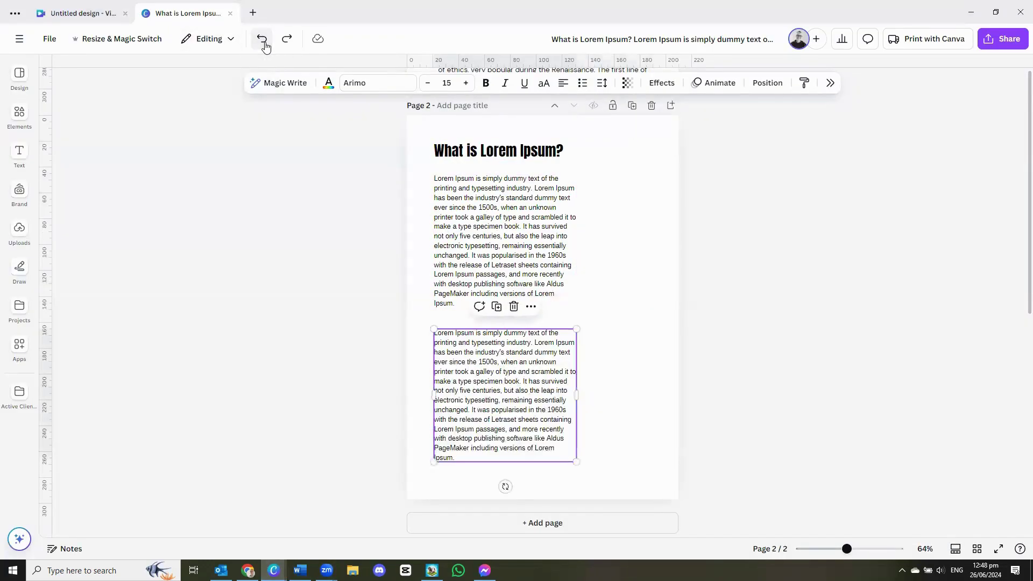
left_click(264, 44)
left_click(263, 43)
left_click(263, 43)
left_click(263, 44)
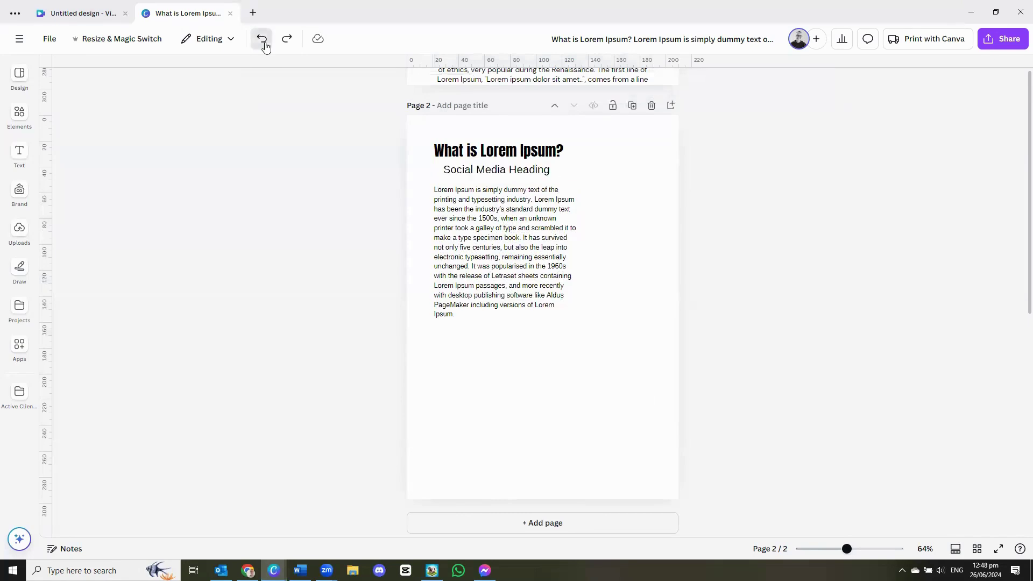
- Place Social Media Heading under the body paragraph, with the paragraph under the title, and widen the heading box
left_click(467, 171)
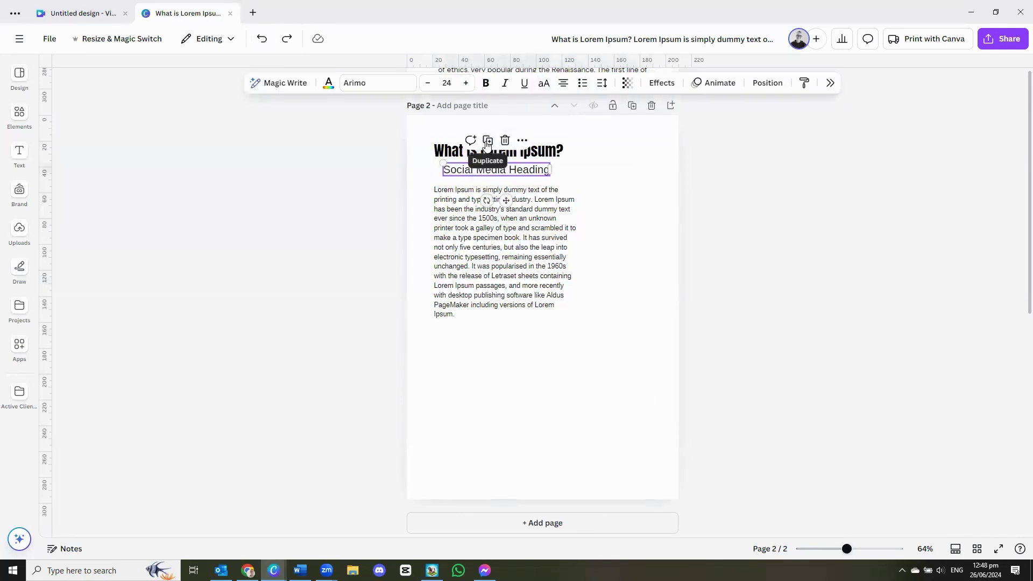
left_click_drag(493, 175, 525, 360)
left_click_drag(494, 256, 493, 221)
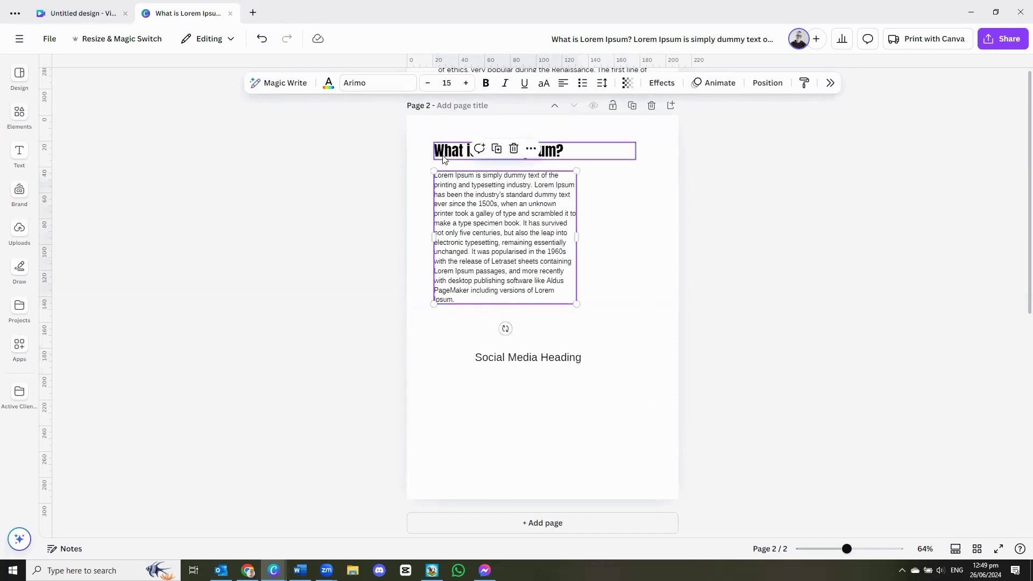
left_click_drag(515, 355, 474, 333)
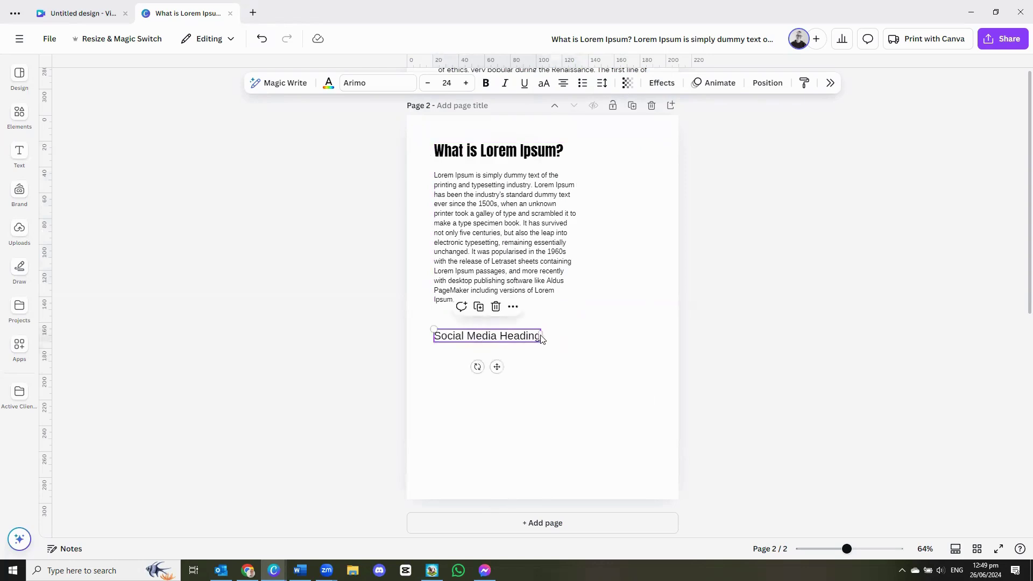
left_click_drag(542, 336, 652, 335)
- Left-align Social Media Heading and nudge it up slightly
left_click(563, 82)
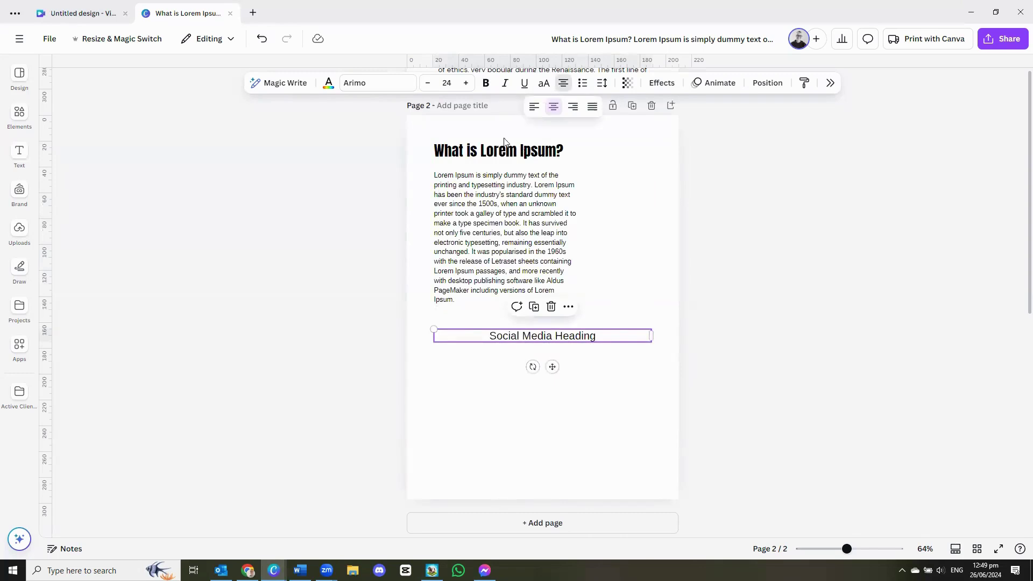
left_click(458, 380)
left_click(499, 334)
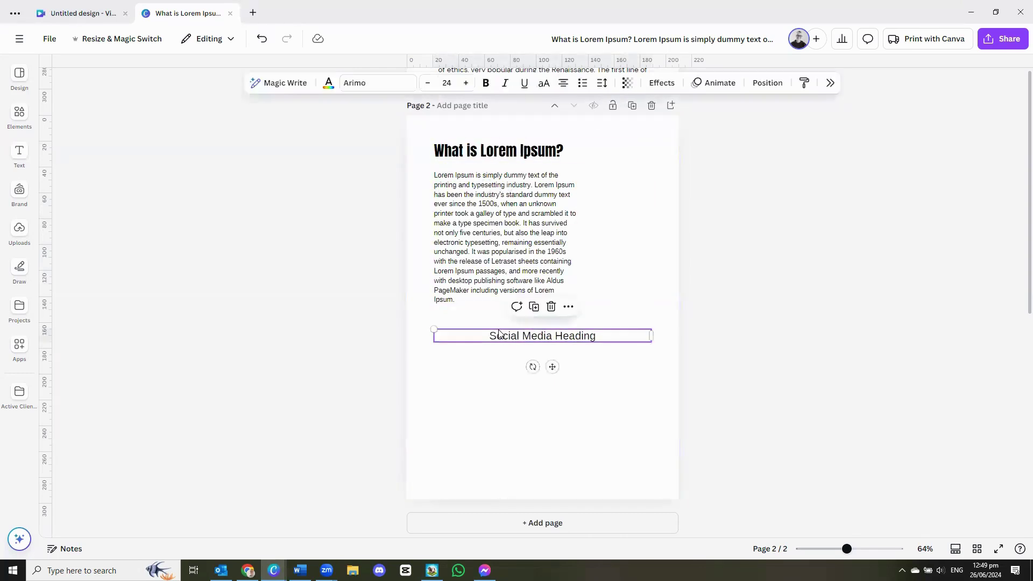
left_click(564, 82)
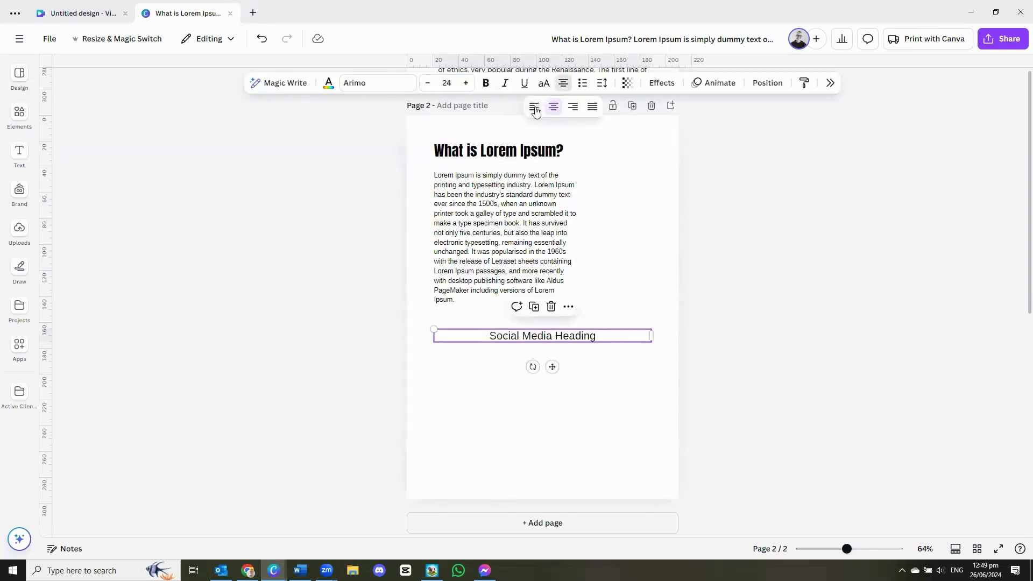
left_click(534, 106)
left_click_drag(472, 336, 473, 329)
- Duplicate the body paragraph, place the copy below Social Media Heading, and widen it
left_click(484, 236)
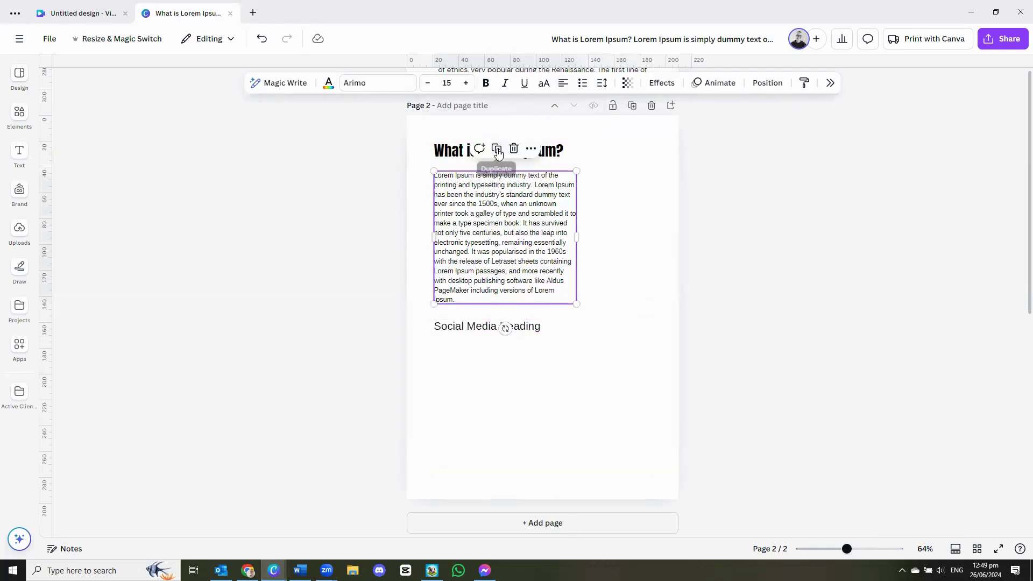
left_click(496, 149)
left_click_drag(500, 240, 502, 382)
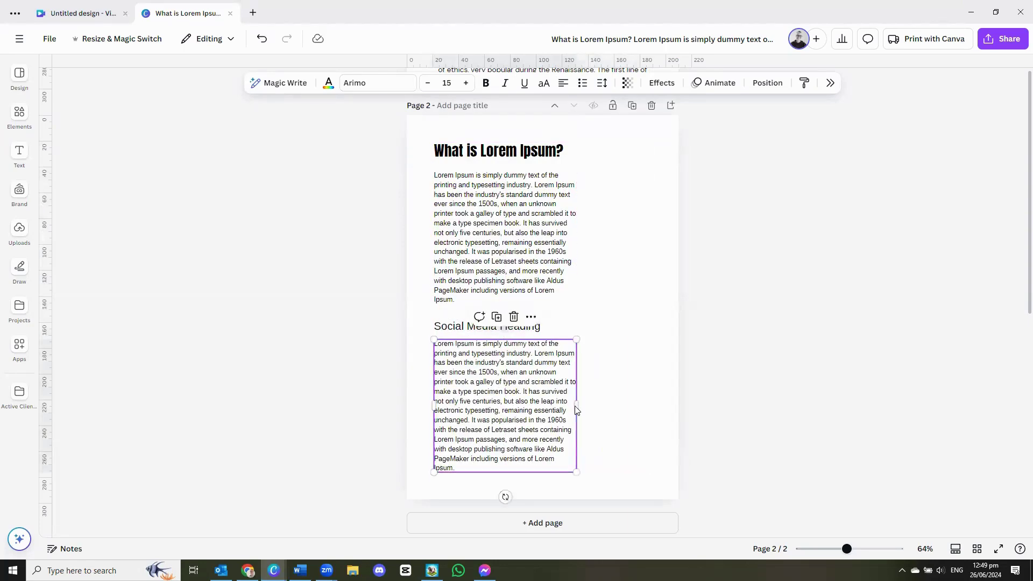
left_click_drag(577, 408, 655, 408)
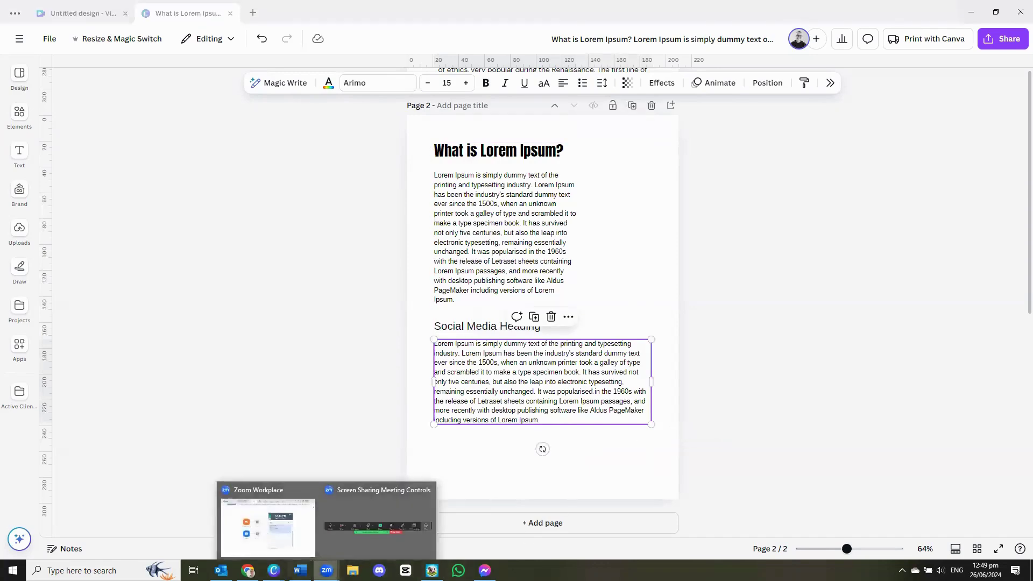
- In Word, select and copy the paragraph under 'Why do we use it?'
left_click(300, 571)
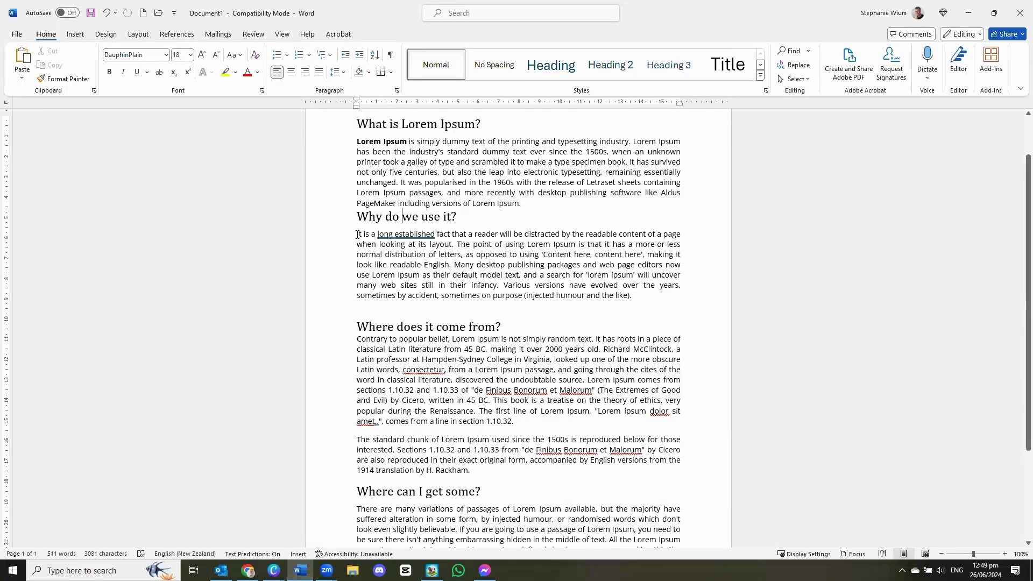
left_click_drag(358, 235, 658, 309)
key("ctrl+c")
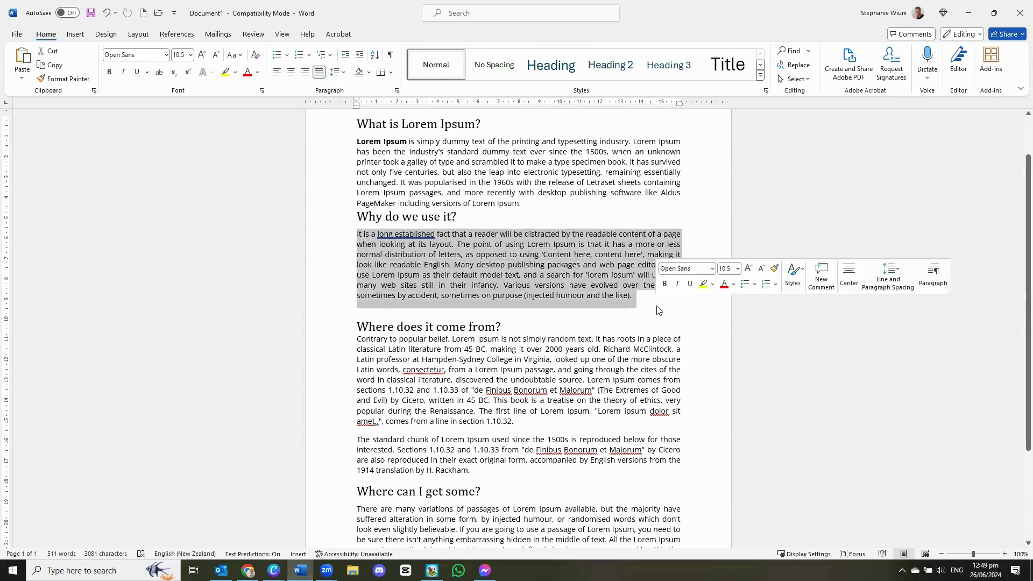
key("alt+Tab")
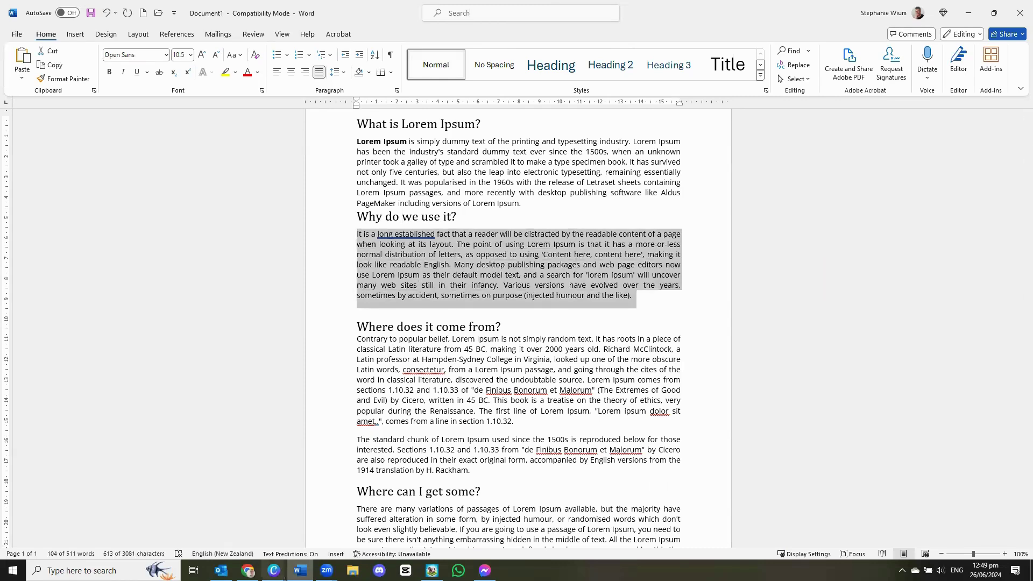
- Replace the copied paragraph's text with the Word text 'It is a long established fact…'
left_click(312, 511)
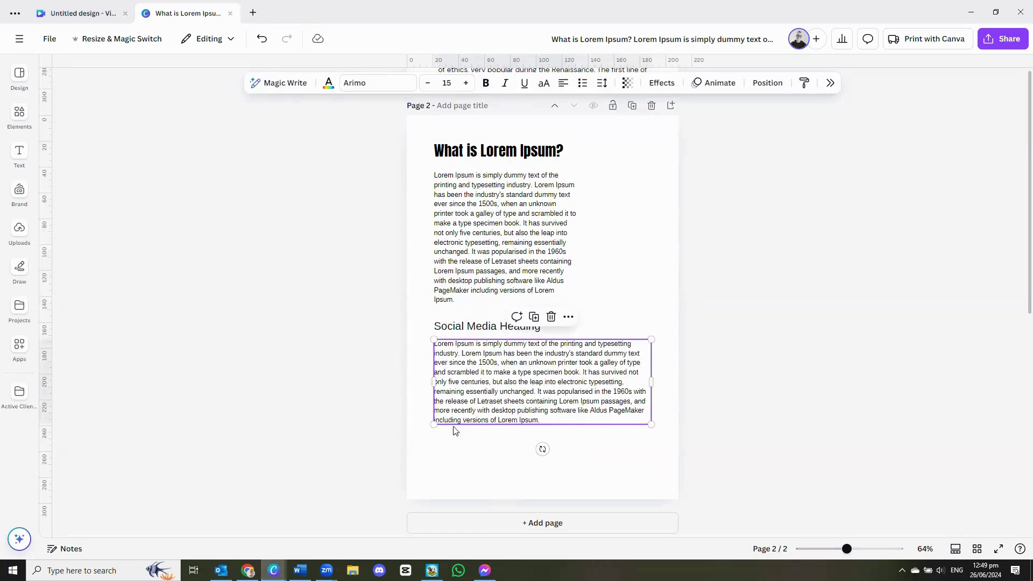
triple_click(485, 392)
key("ctrl+v")
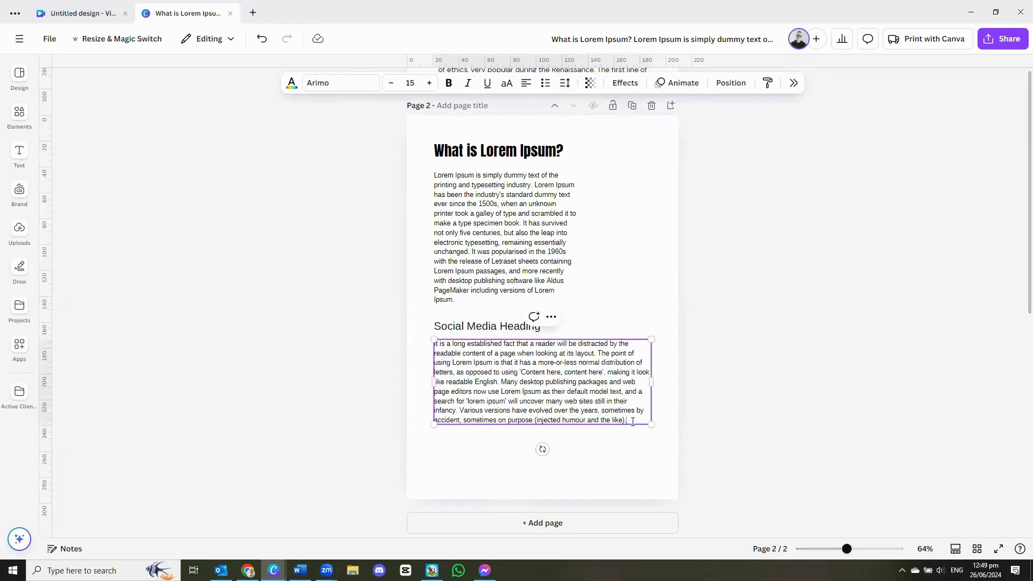
left_click(704, 334)
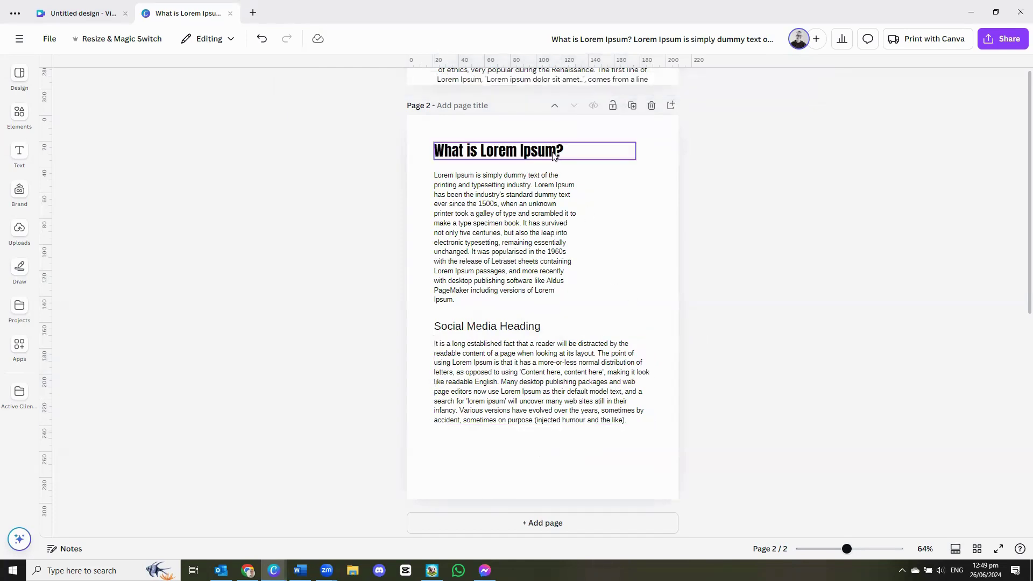
left_click(511, 326)
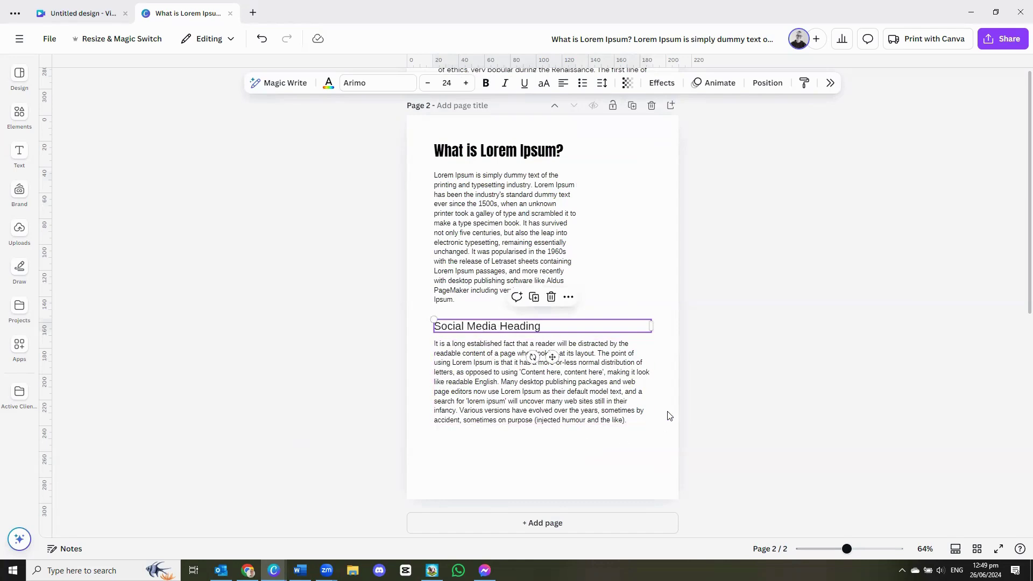
- Scroll up to page 1 and inspect the text in its long text box
scroll(669, 414, "up", 6)
scroll(556, 306, "up", 2)
left_click(556, 307)
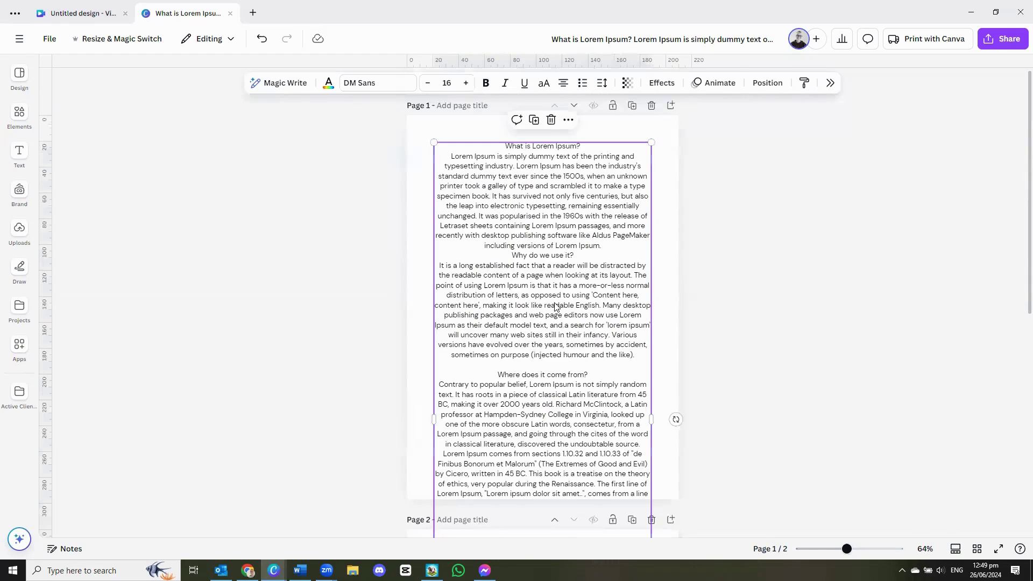
double_click(553, 149)
left_click(553, 146)
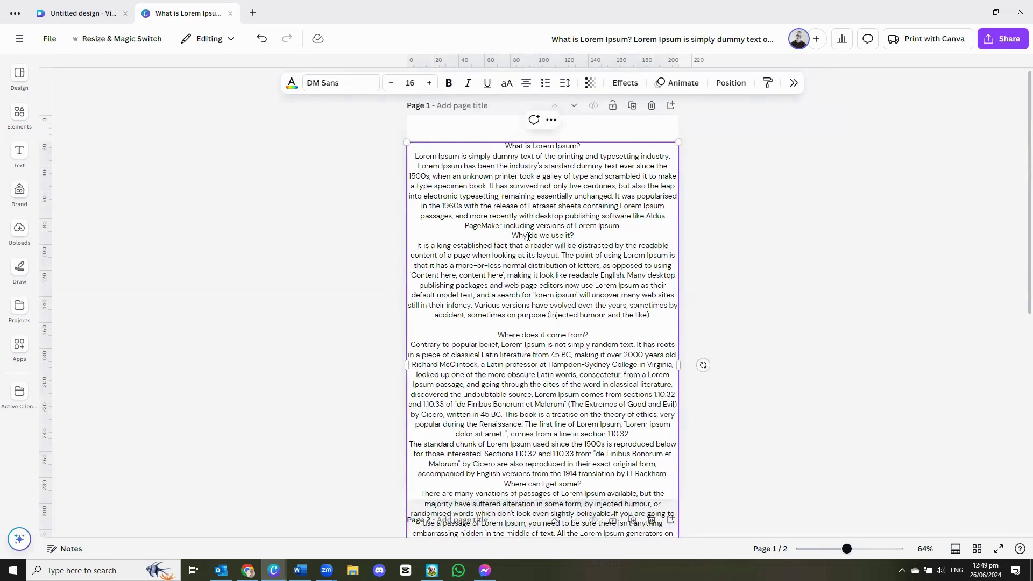
double_click(531, 334)
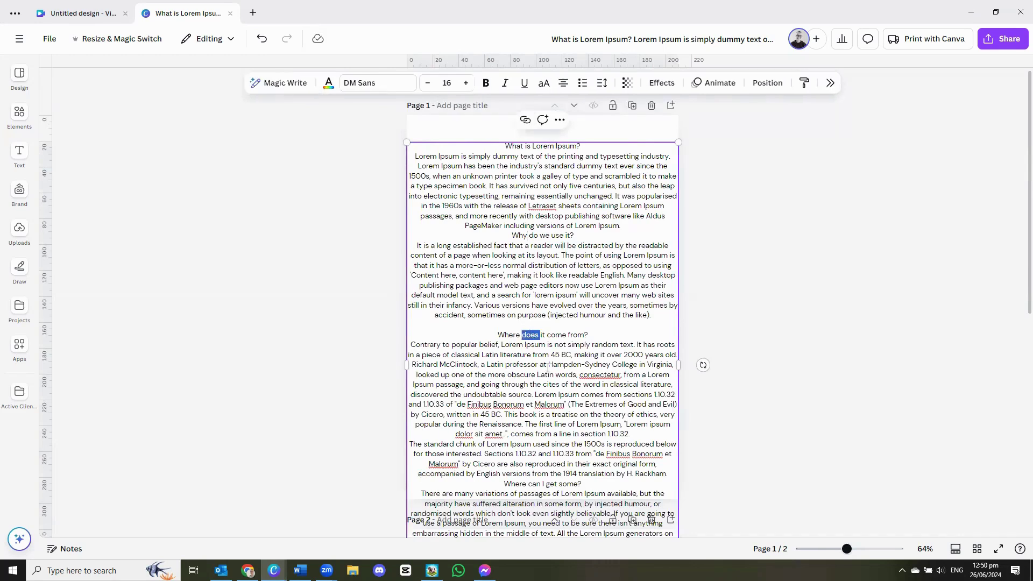
left_click(530, 484)
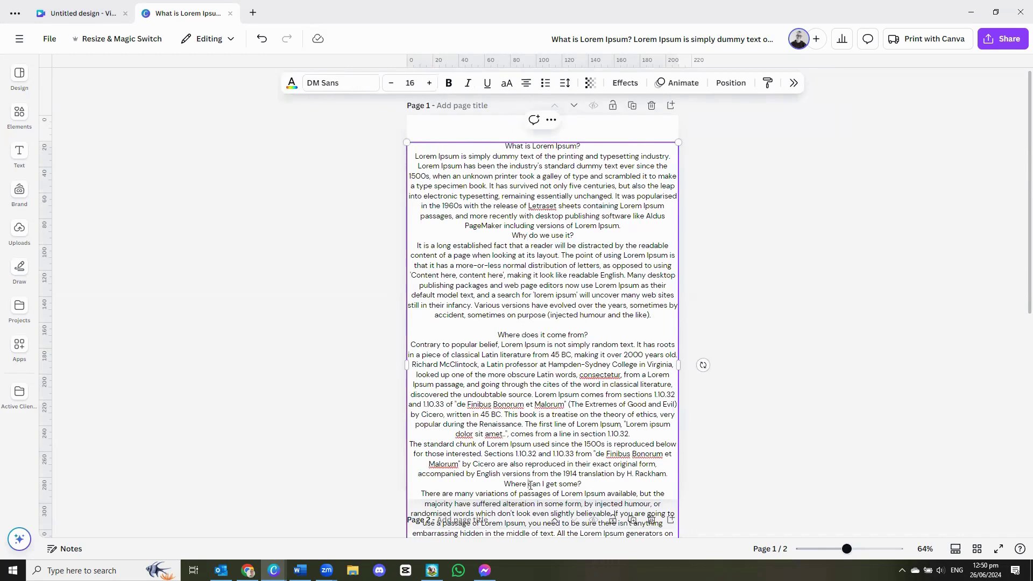
left_click(330, 393)
- Move the second paragraph and Social Media Heading further down on page 2
scroll(330, 394, "down", 8)
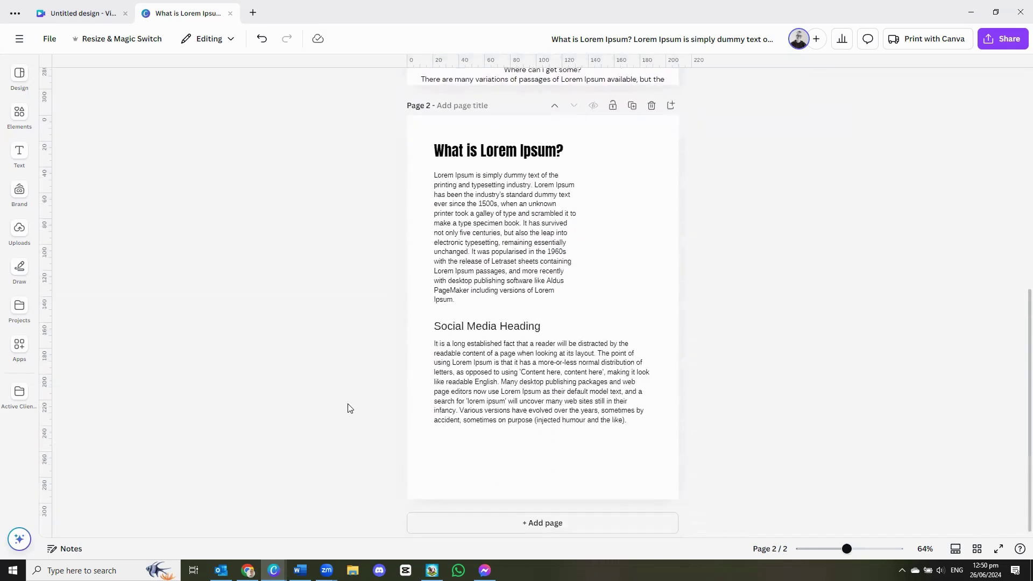
left_click_drag(475, 378, 470, 400)
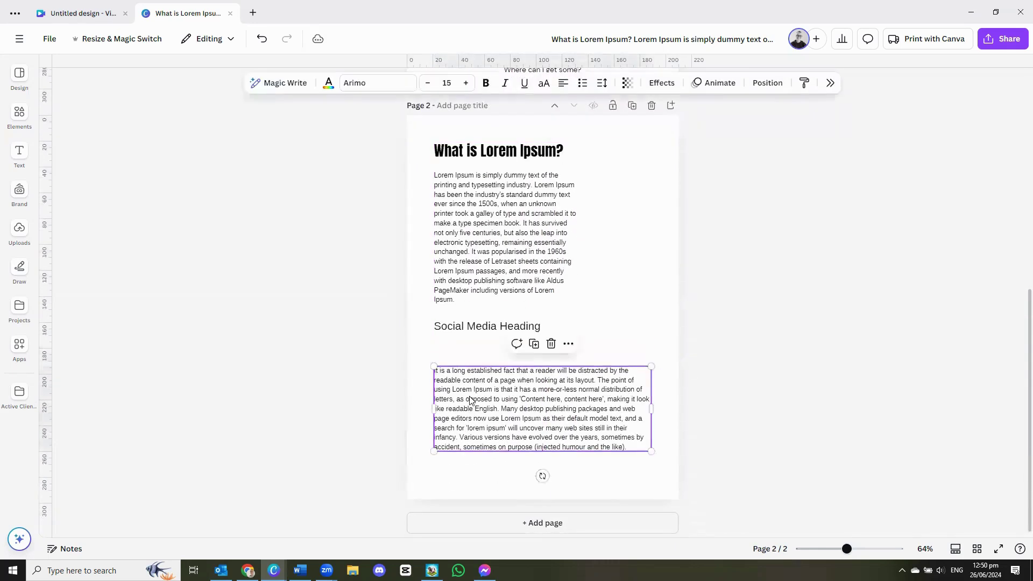
left_click_drag(463, 328, 463, 351)
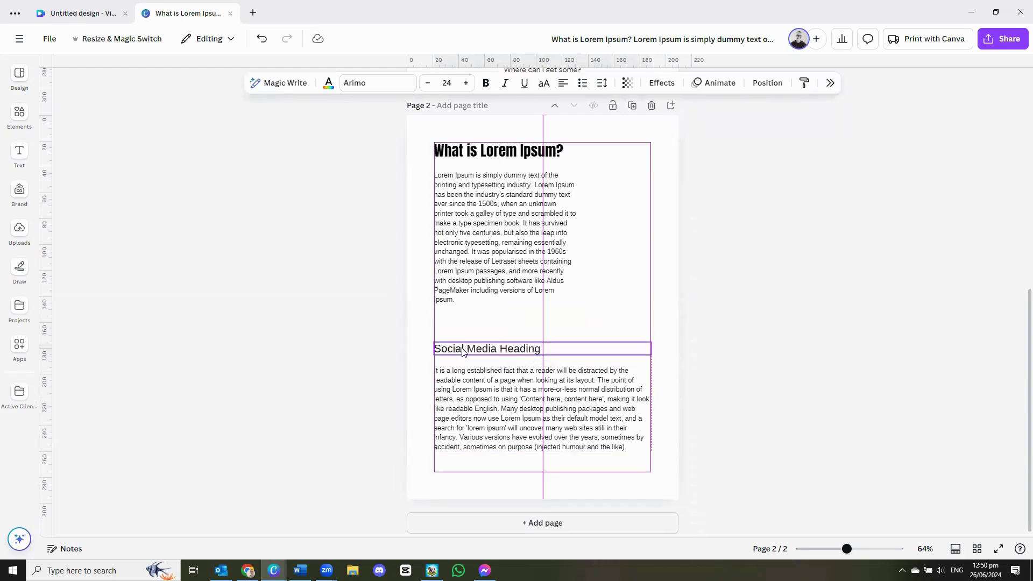
left_click(353, 338)
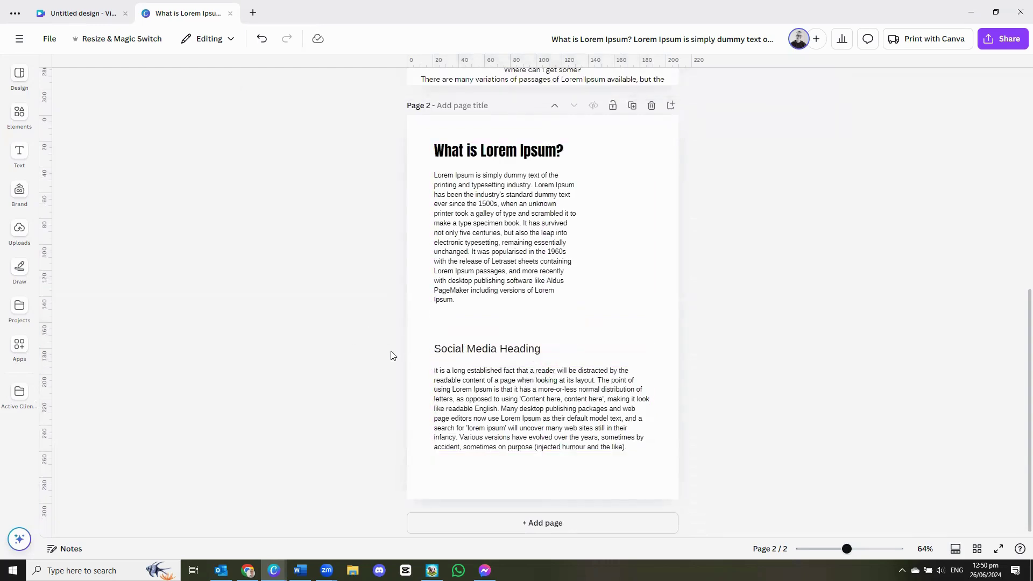
scroll(396, 363, "up", 6)
left_click(519, 245)
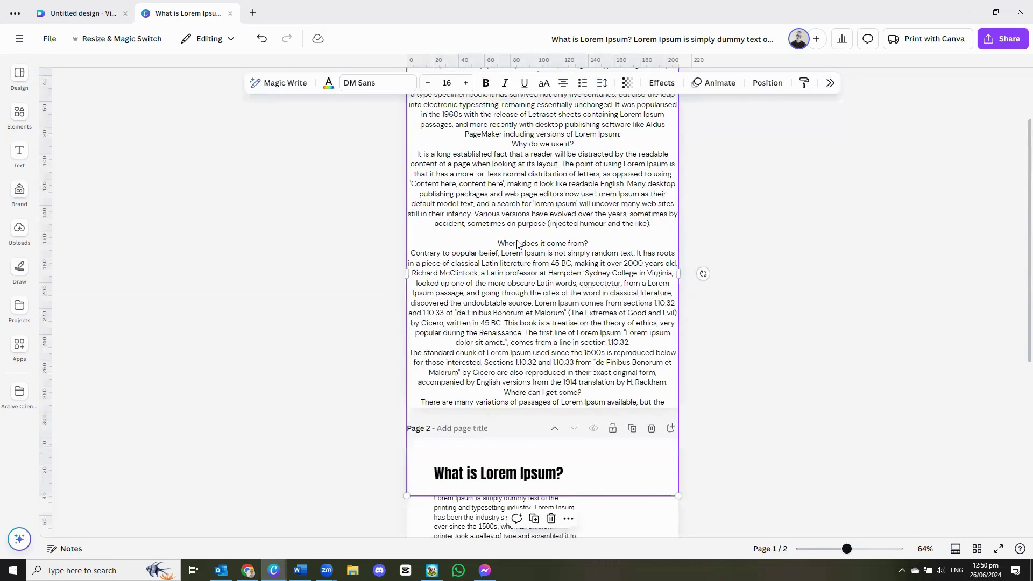